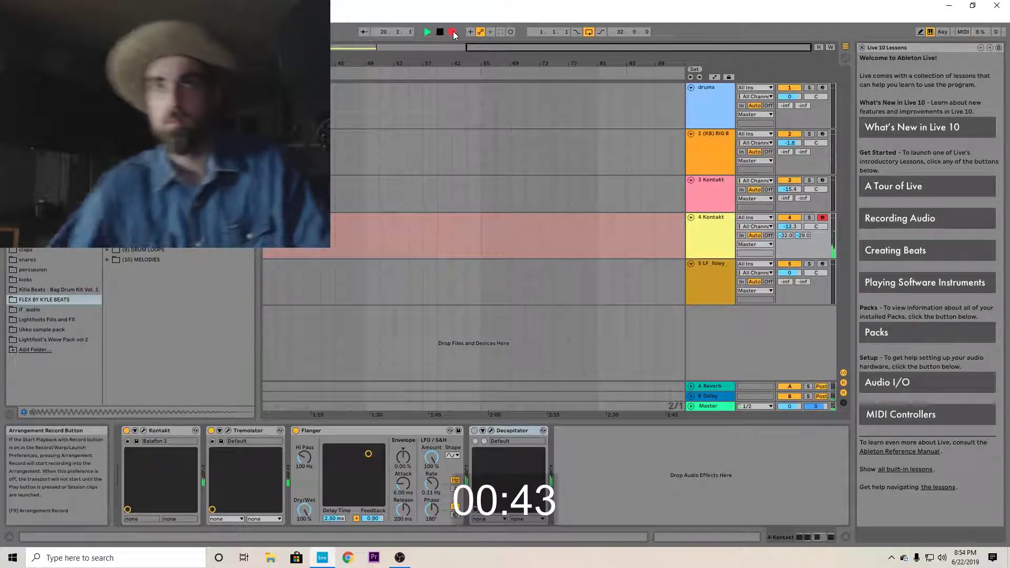
Stop recording on the 4 Kontakt track and play back the recorded MIDI clip from near its start
{"action": "left_click", "coordinate": [440, 32]}
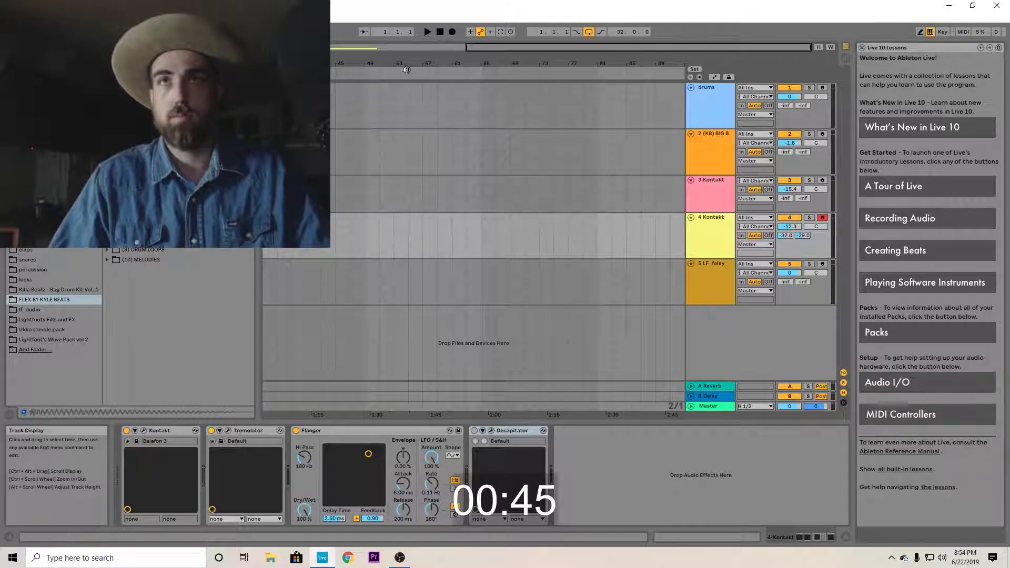
{"action": "left_click_drag", "start_coordinate": [293, 105], "coordinate": [1009, 4]}
{"action": "left_click_drag", "start_coordinate": [307, 63], "coordinate": [529, 59]}
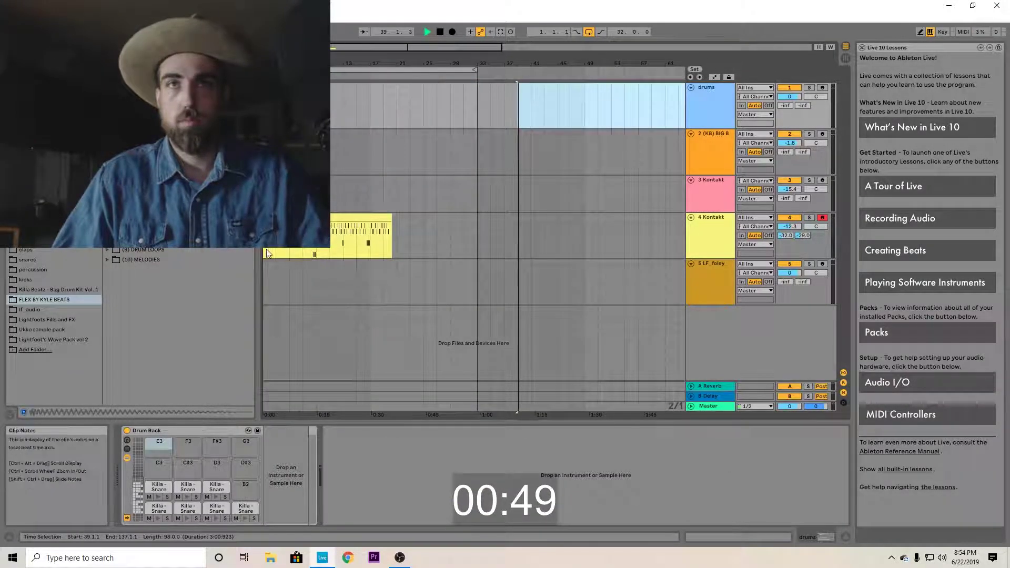
{"action": "left_click", "coordinate": [266, 249]}
{"action": "key", "text": "space"}
{"action": "left_click_drag", "start_coordinate": [266, 249], "coordinate": [287, 253]}
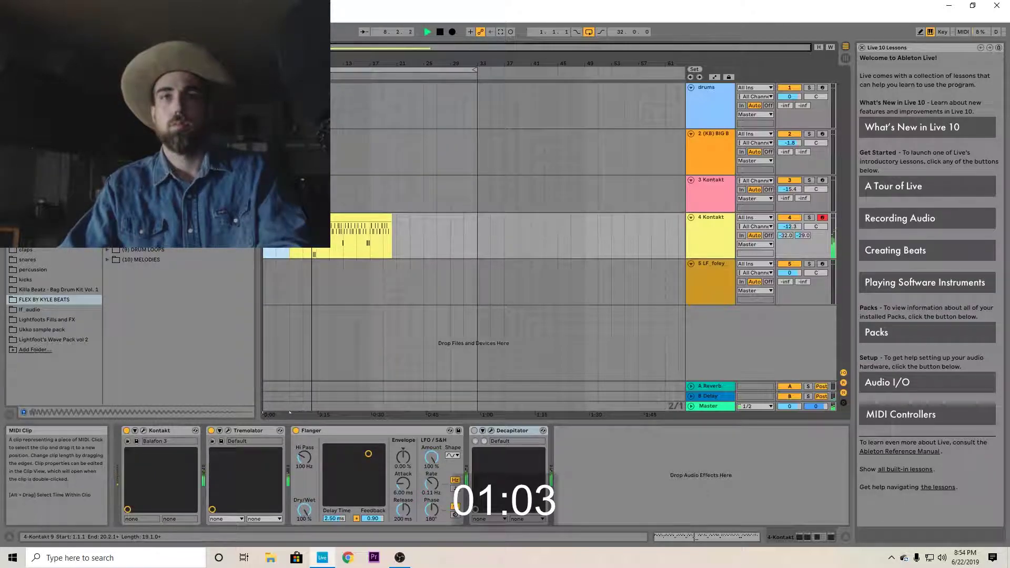
Duplicate the first 8 bars of the 4 Kontakt clip three times, filling the track to bar 33, and play it from the start
{"action": "left_click_drag", "start_coordinate": [319, 254], "coordinate": [277, 255]}
{"action": "key", "text": "ctrl+d"}
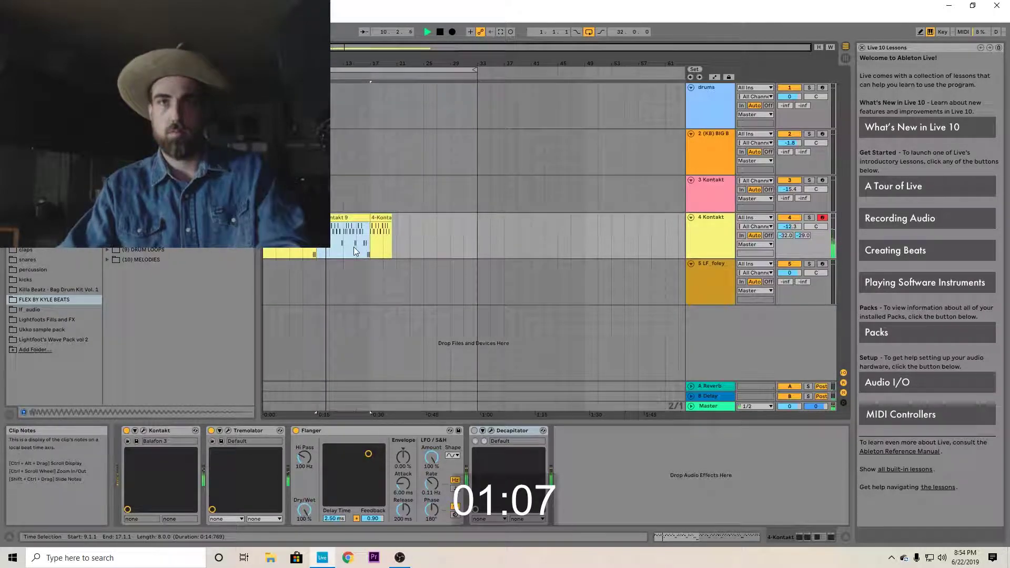
{"action": "key", "text": "space"}
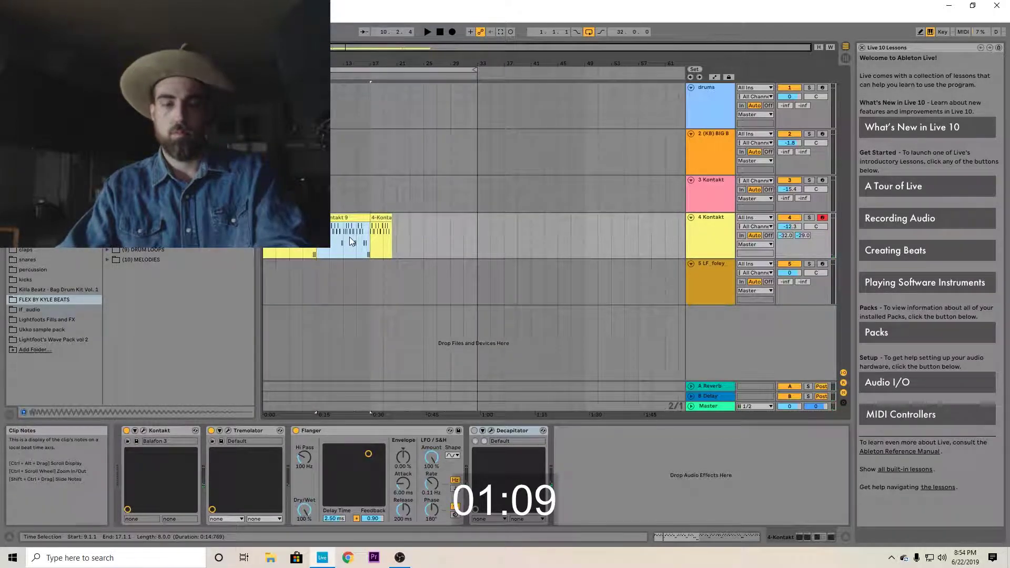
{"action": "key", "text": "ctrl+d"}
{"action": "key", "text": "ctrl+d"}
{"action": "left_click", "coordinate": [301, 218]}
{"action": "key", "text": "space"}
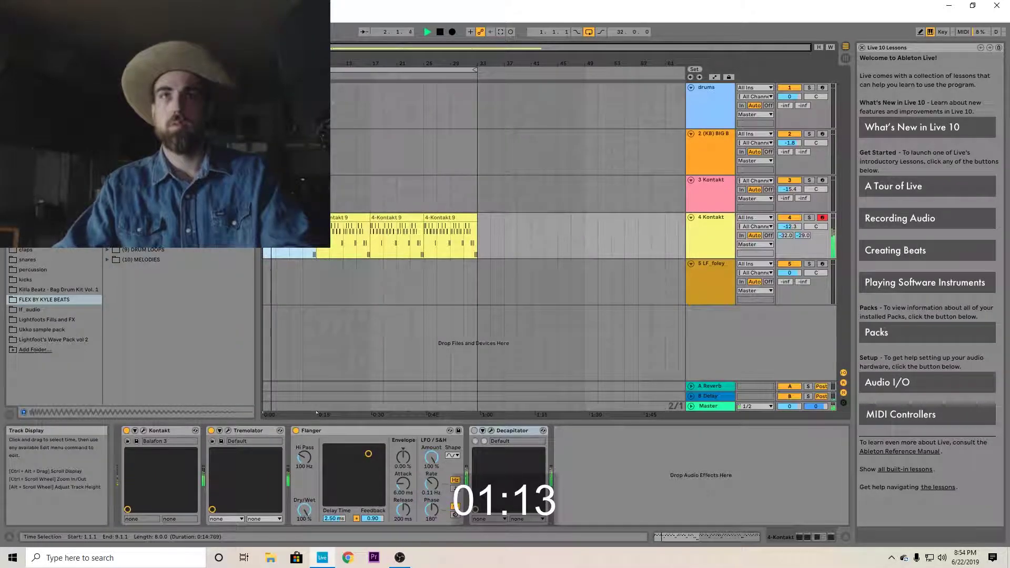
Insert an empty 8-bar MIDI clip at the start of the drums track
{"action": "left_click_drag", "start_coordinate": [265, 108], "coordinate": [290, 108]}
{"action": "left_click_drag", "start_coordinate": [290, 411], "coordinate": [303, 411]}
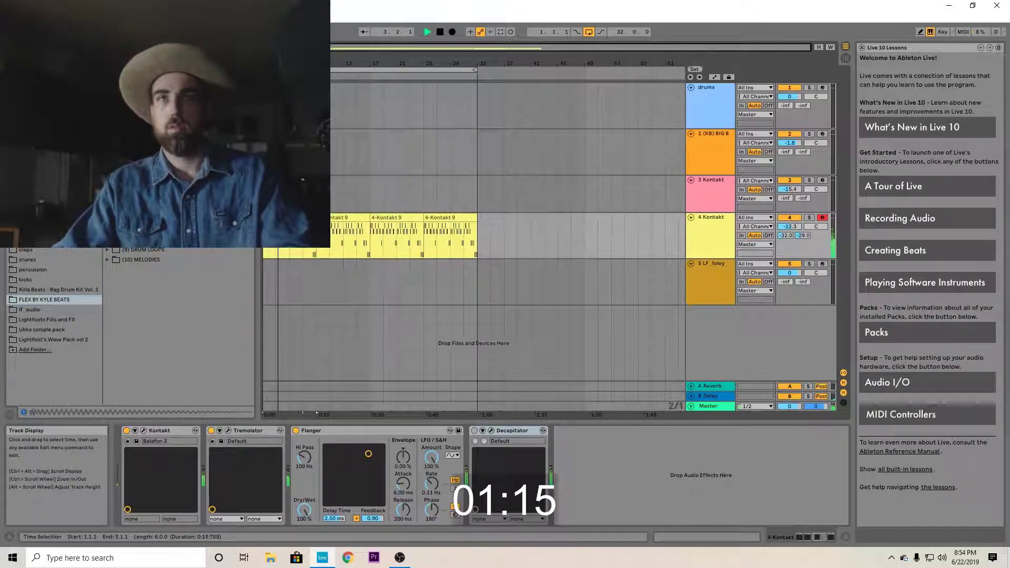
{"action": "right_click", "coordinate": [293, 99]}
{"action": "left_click", "coordinate": [266, 105]}
{"action": "left_click_drag", "start_coordinate": [264, 107], "coordinate": [290, 107]}
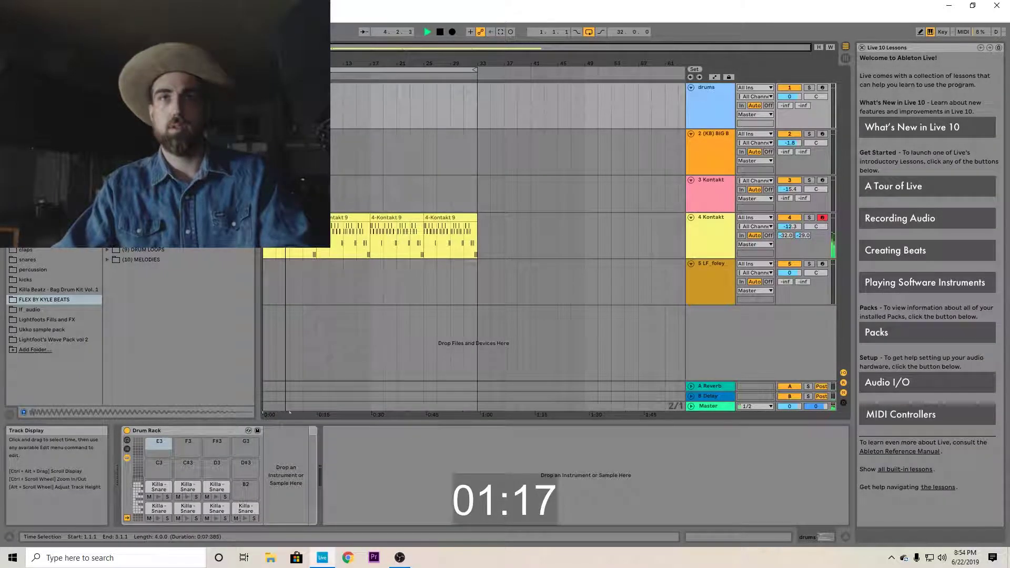
{"action": "right_click", "coordinate": [309, 101]}
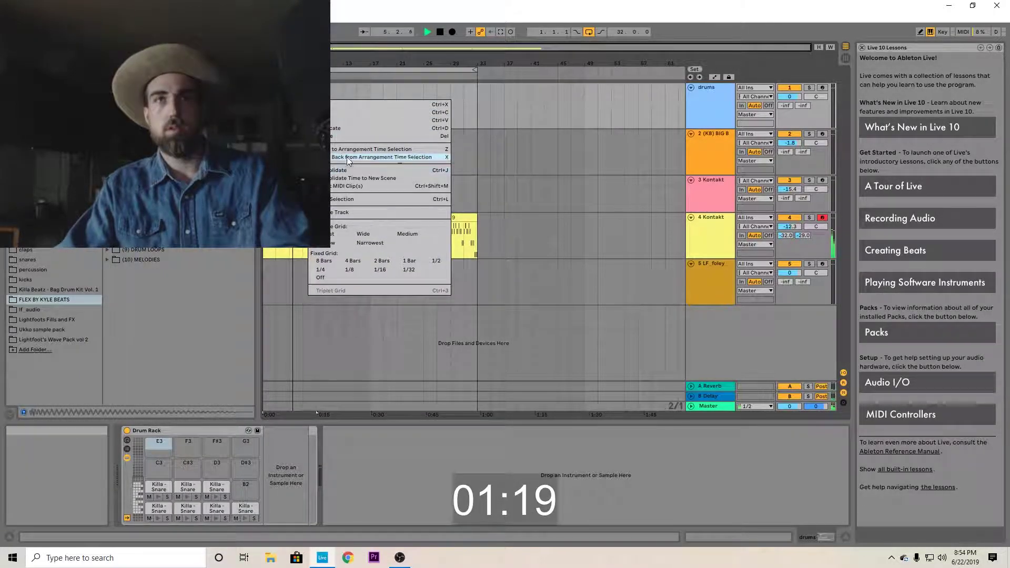
{"action": "left_click", "coordinate": [342, 188]}
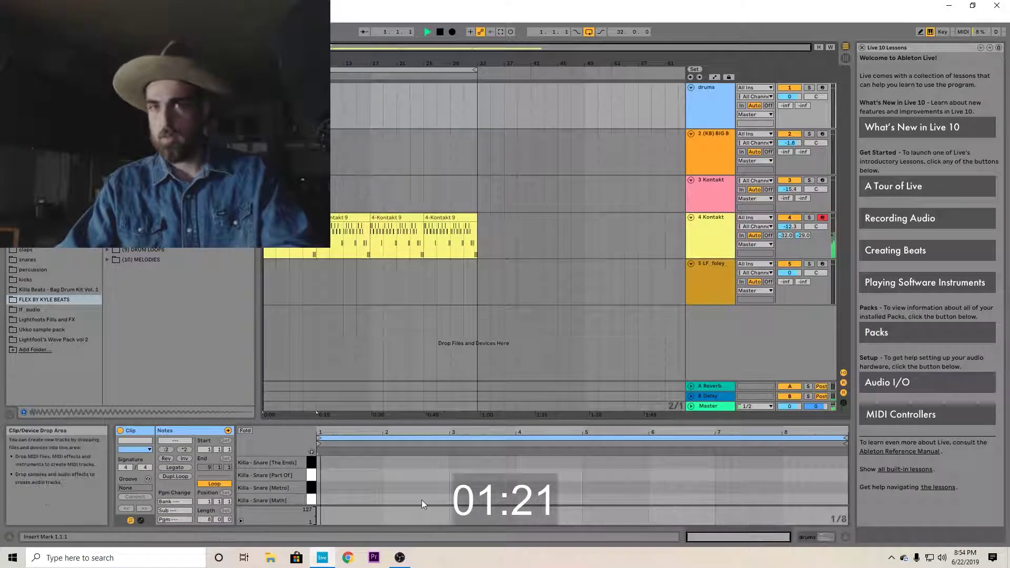
Place Killa - Snare [The Ends] notes on beats 2 and 4 of bar 1 in the drums clip, checking them in playback
{"action": "double_click", "coordinate": [353, 462]}
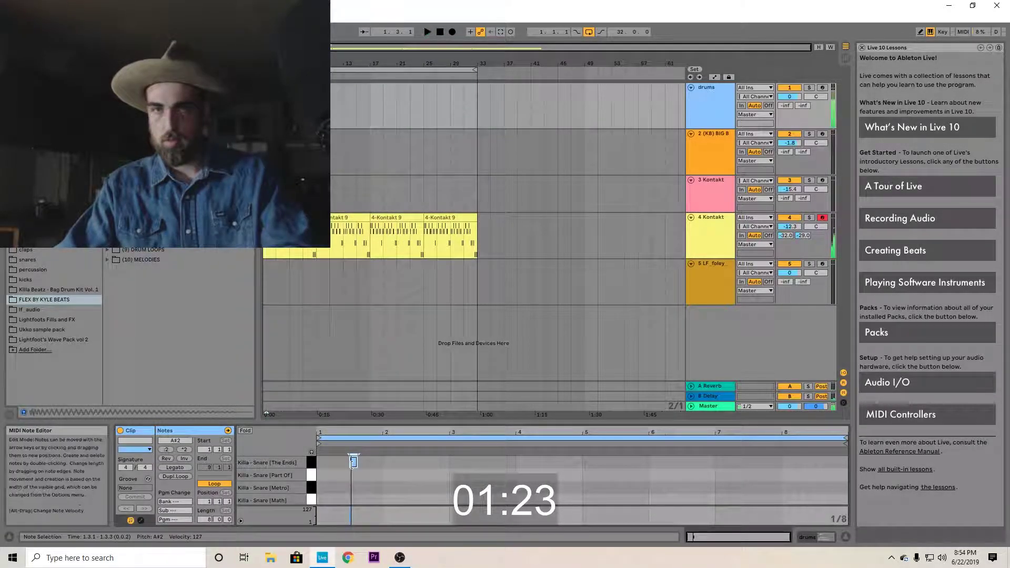
{"action": "key", "text": "Left"}
{"action": "key", "text": "space"}
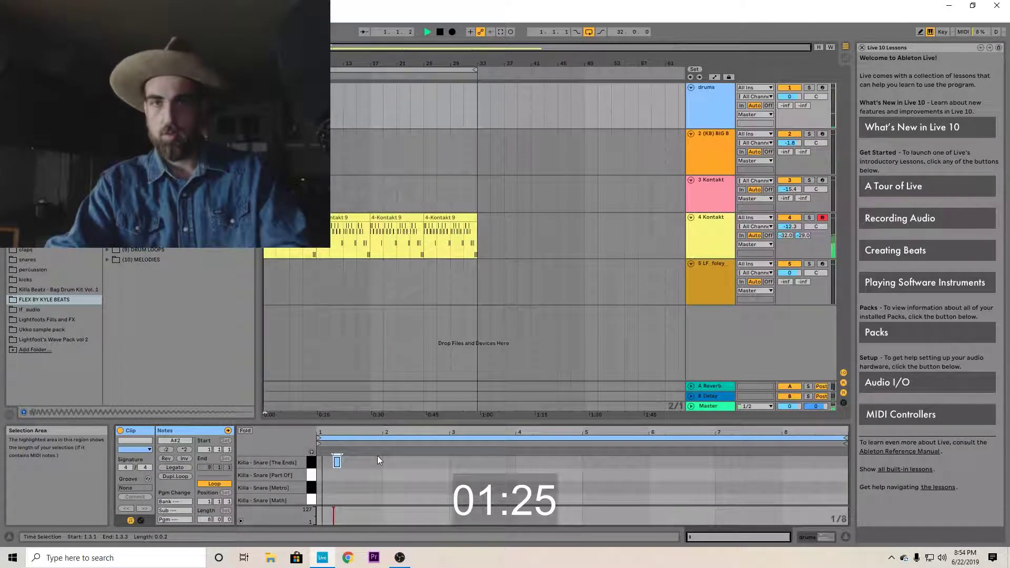
{"action": "key", "text": "ctrl+d"}
{"action": "key", "text": "Right"}
{"action": "key", "text": "Right"}
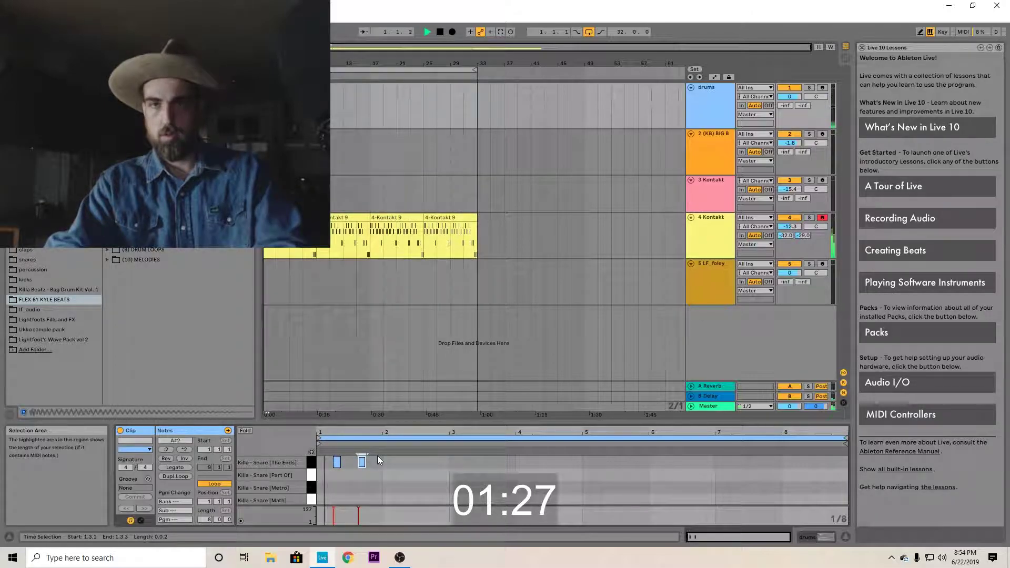
{"action": "key", "text": "Right"}
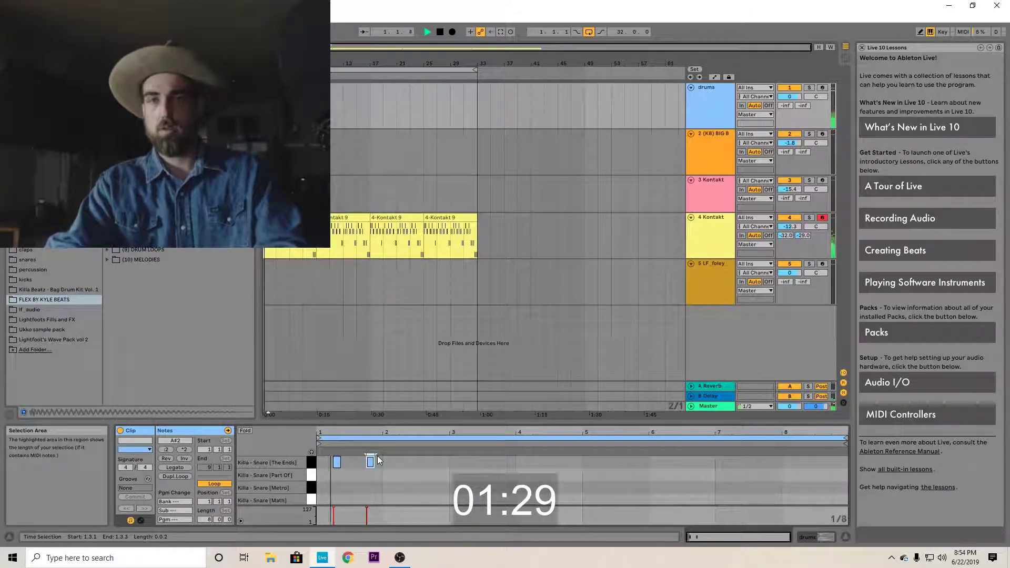
{"action": "key", "text": "space"}
Duplicate the bar 1 snare notes into bar 2 and play the two-bar pattern
{"action": "left_click_drag", "start_coordinate": [321, 466], "coordinate": [384, 478]}
{"action": "key", "text": "ctrl+d"}
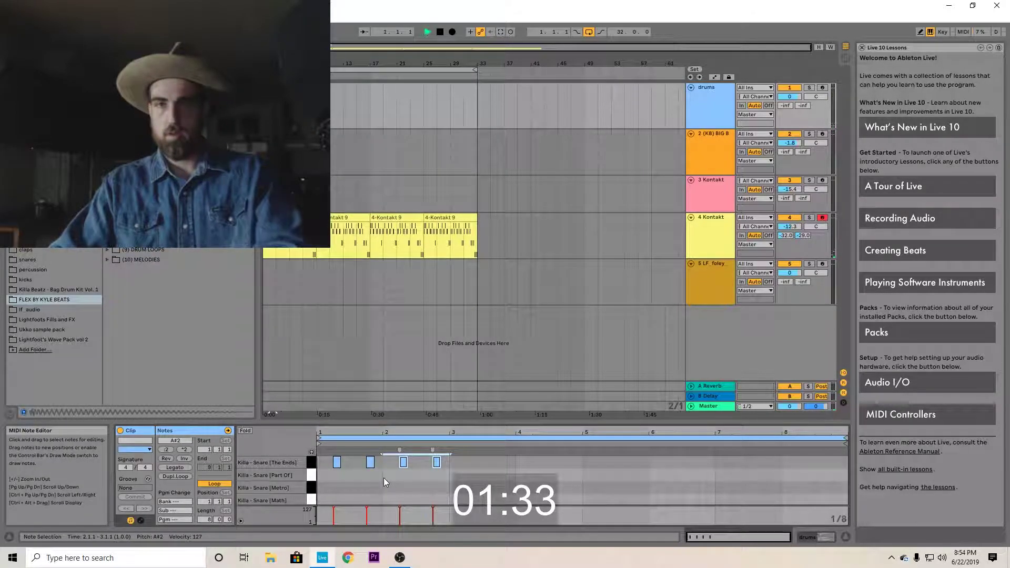
{"action": "key", "text": "space"}
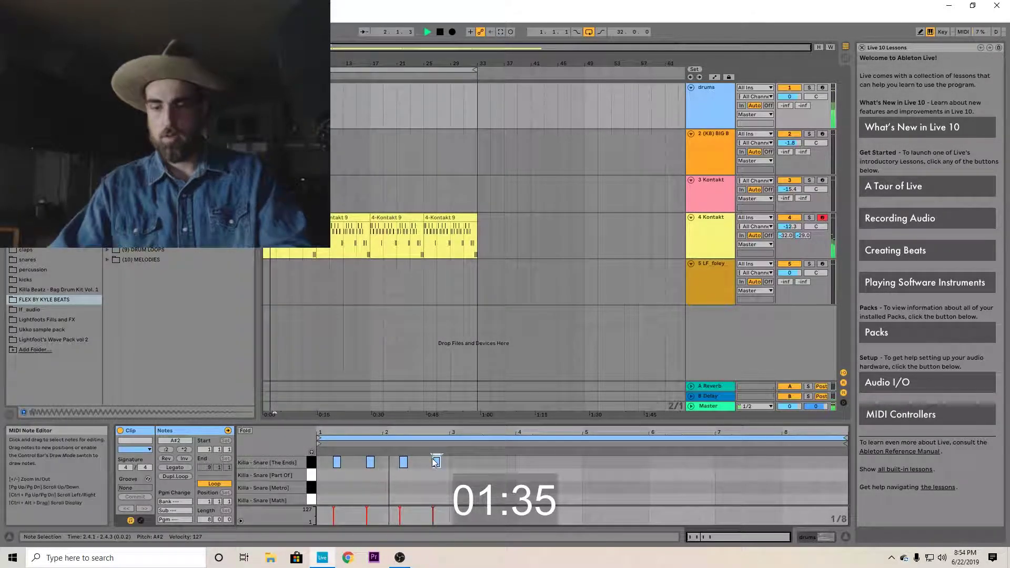
Move the second snare of bars 1 and 2 an eighth note earlier, to 1.3.3 and 2.3.3, and play the pattern
{"action": "left_click_drag", "start_coordinate": [437, 462], "coordinate": [428, 461]}
{"action": "left_click", "coordinate": [321, 445]}
{"action": "left_click_drag", "start_coordinate": [370, 465], "coordinate": [446, 453]}
{"action": "key", "text": "space"}
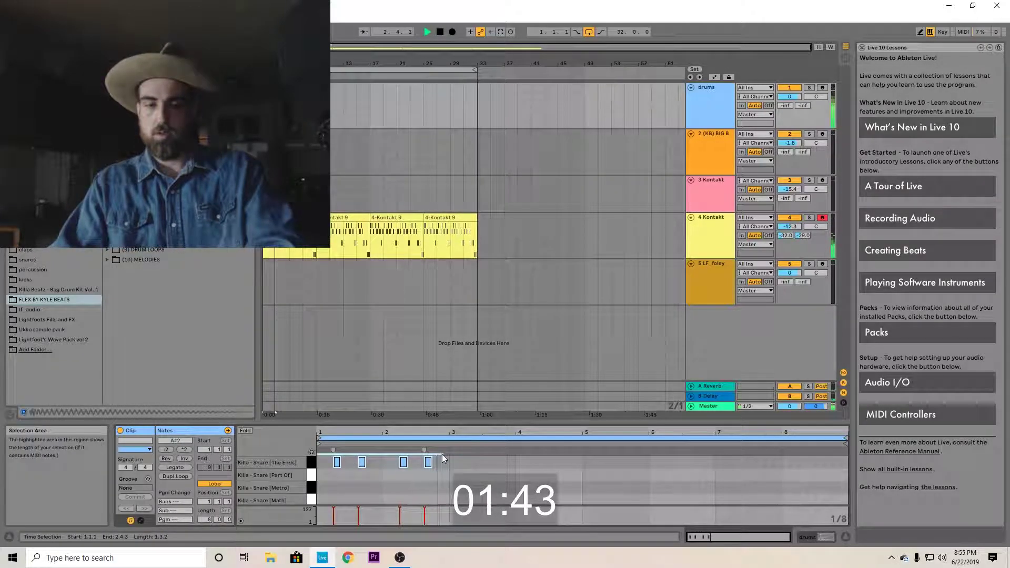
{"action": "key", "text": "ctrl+d"}
{"action": "key", "text": "ctrl+d"}
{"action": "key", "text": "ctrl+d"}
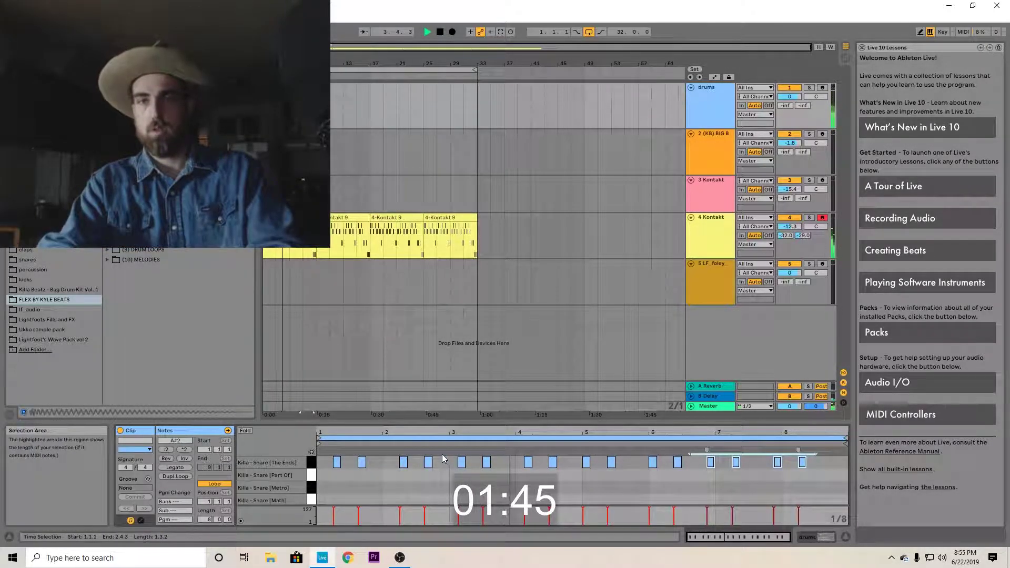
{"action": "key", "text": "ctrl+z"}
{"action": "key", "text": "ctrl+z"}
{"action": "key", "text": "ctrl+z"}
{"action": "key", "text": "space"}
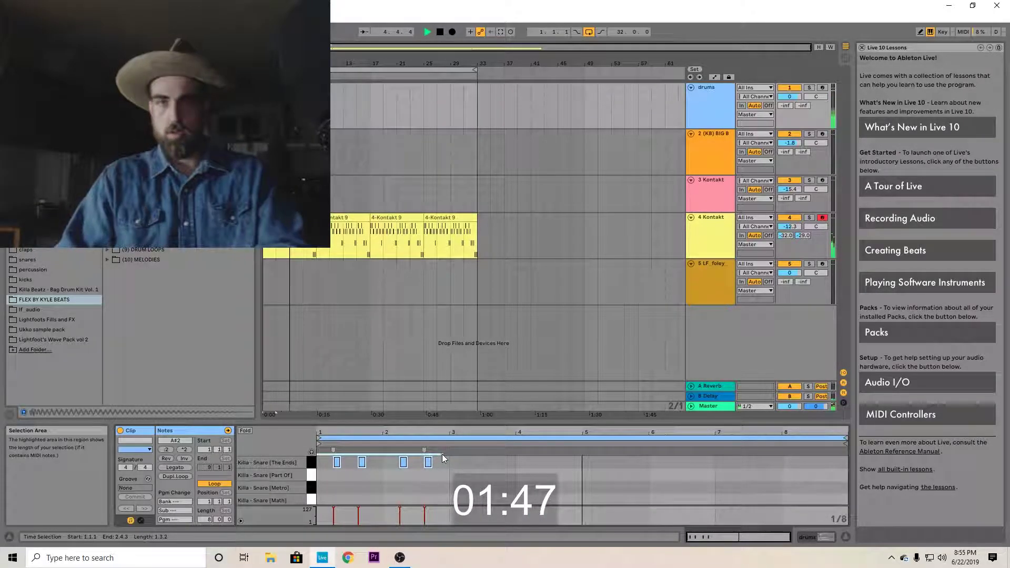
Duplicate the full two-bar snare pattern twice, and duplicate the resulting six bars once to extend the snares through bar 12
{"action": "left_click", "coordinate": [311, 463]}
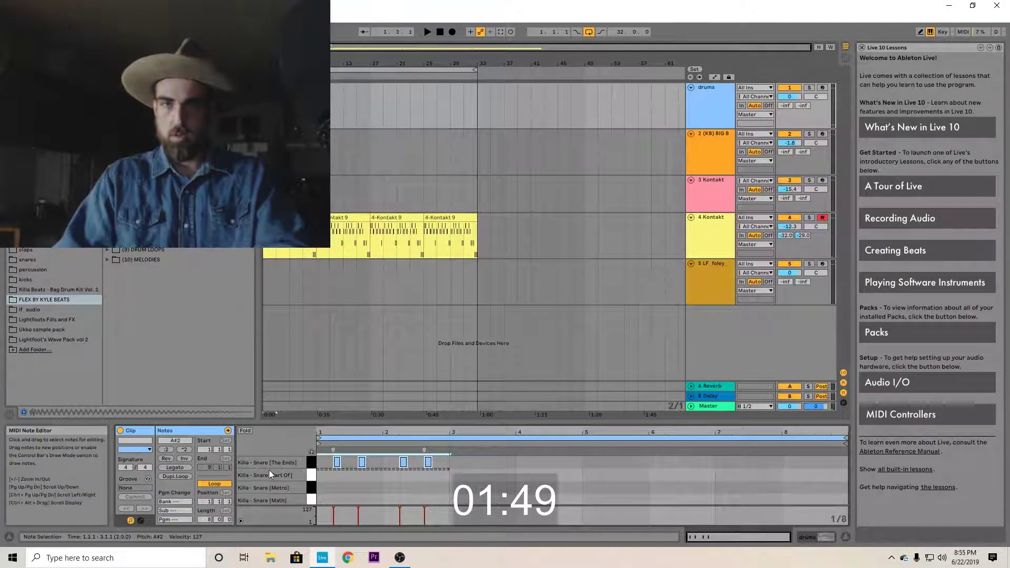
{"action": "key", "text": "ctrl+d"}
{"action": "key", "text": "ctrl+d"}
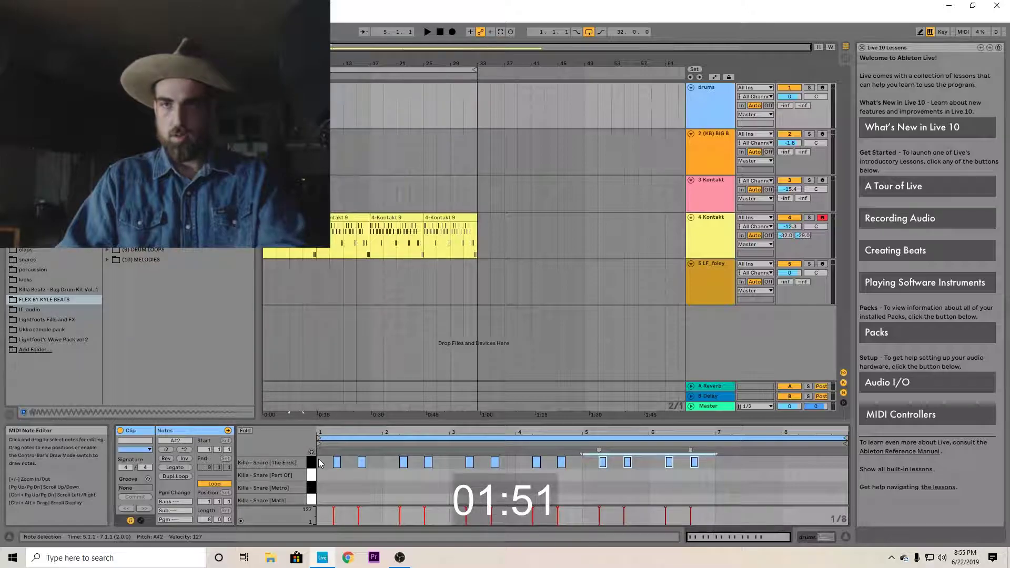
{"action": "left_click_drag", "start_coordinate": [328, 470], "coordinate": [716, 467]}
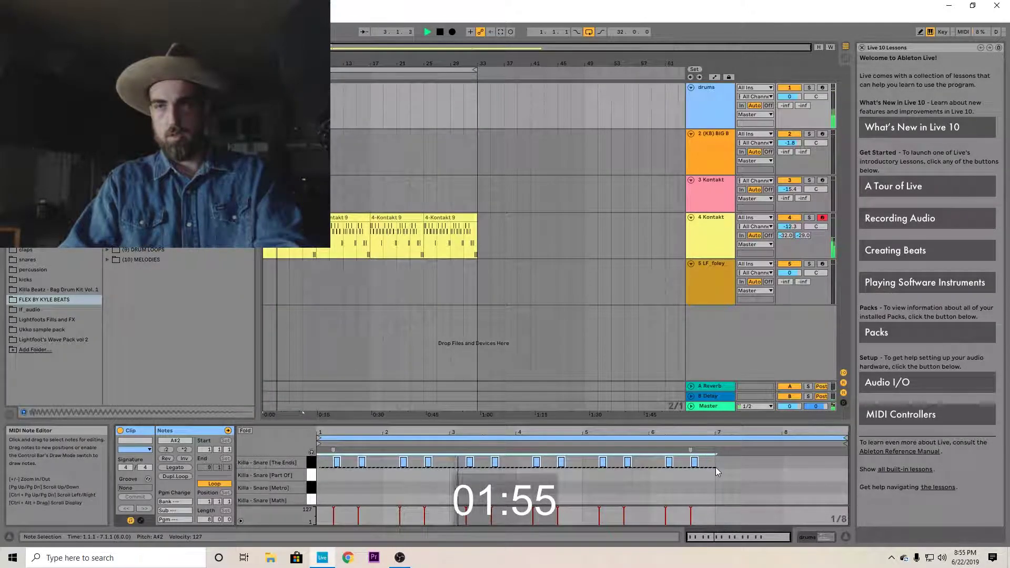
{"action": "key", "text": "ctrl+d"}
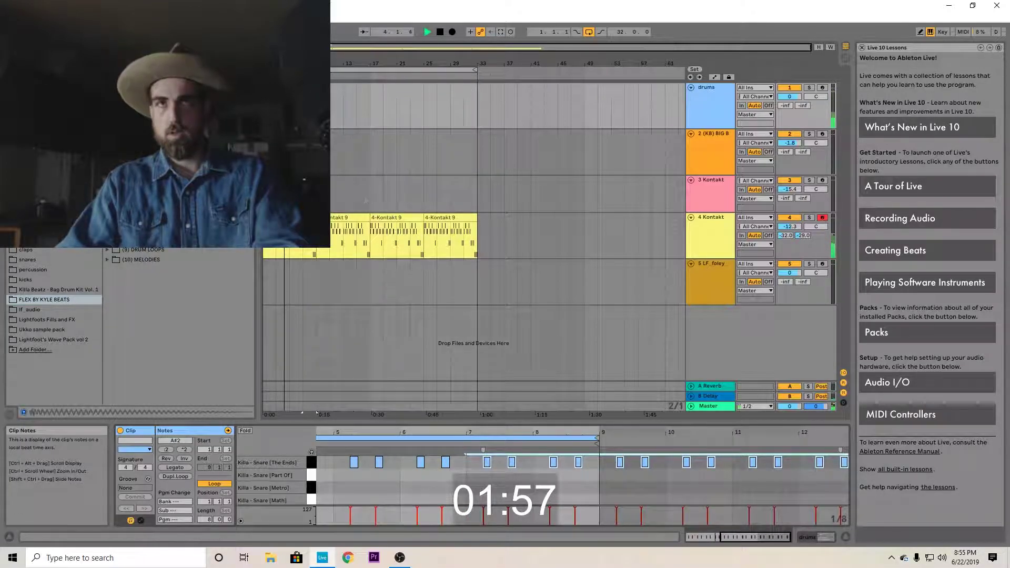
{"action": "scroll", "coordinate": [368, 469], "scroll_direction": "down", "scroll_amount": 5}
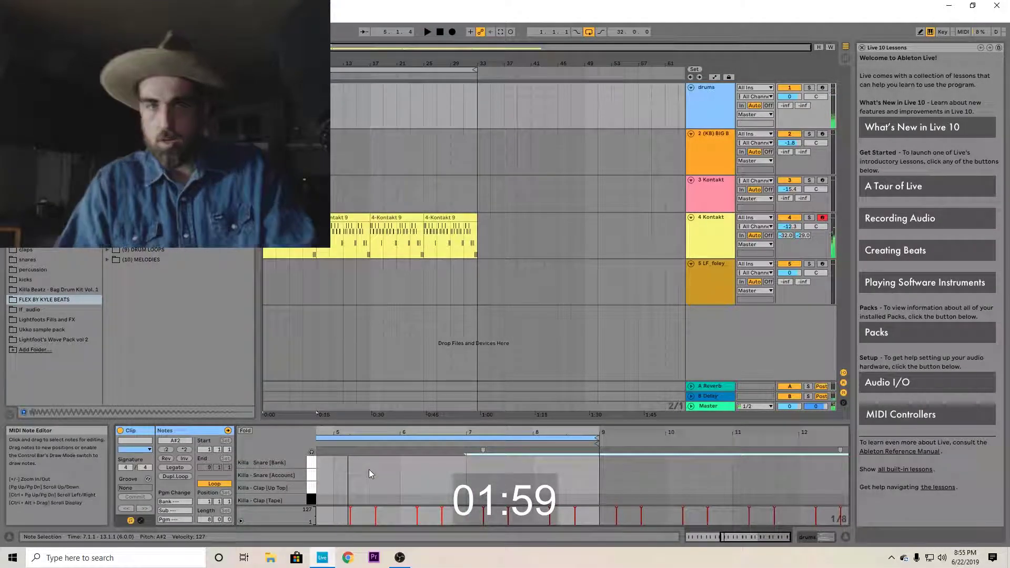
{"action": "scroll", "coordinate": [369, 469], "scroll_direction": "down", "scroll_amount": 4}
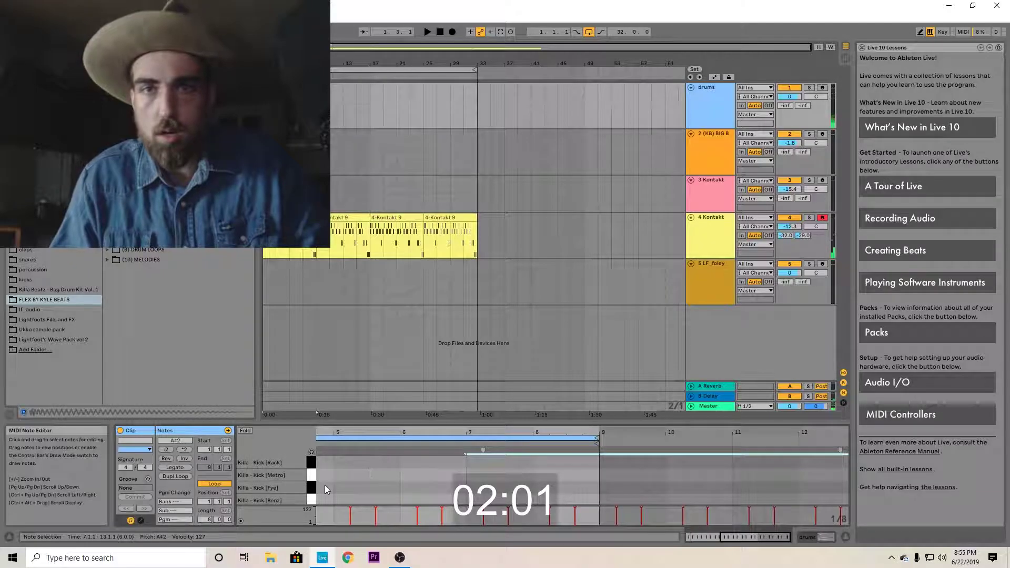
{"action": "double_click", "coordinate": [320, 478]}
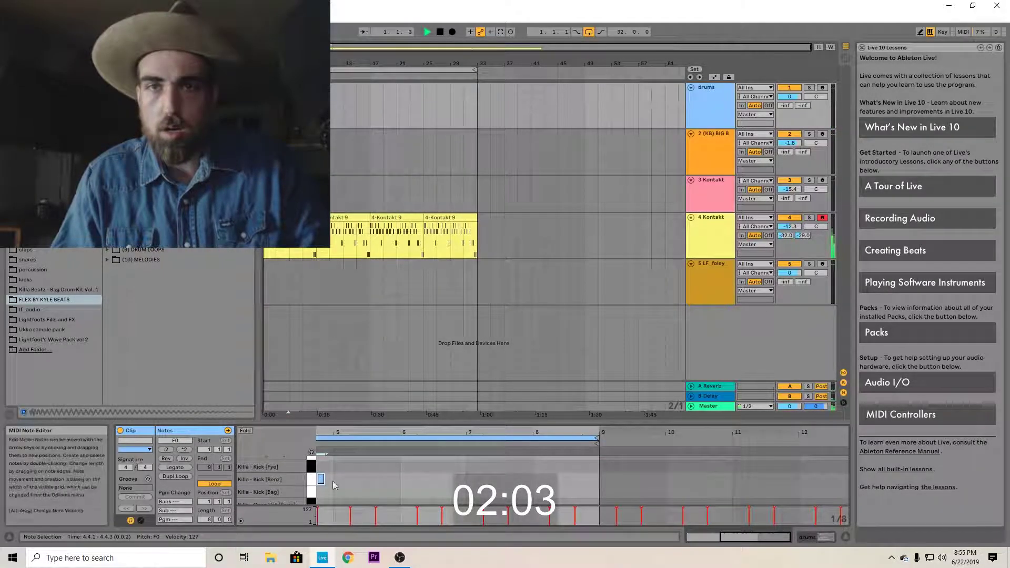
{"action": "left_click", "coordinate": [339, 483]}
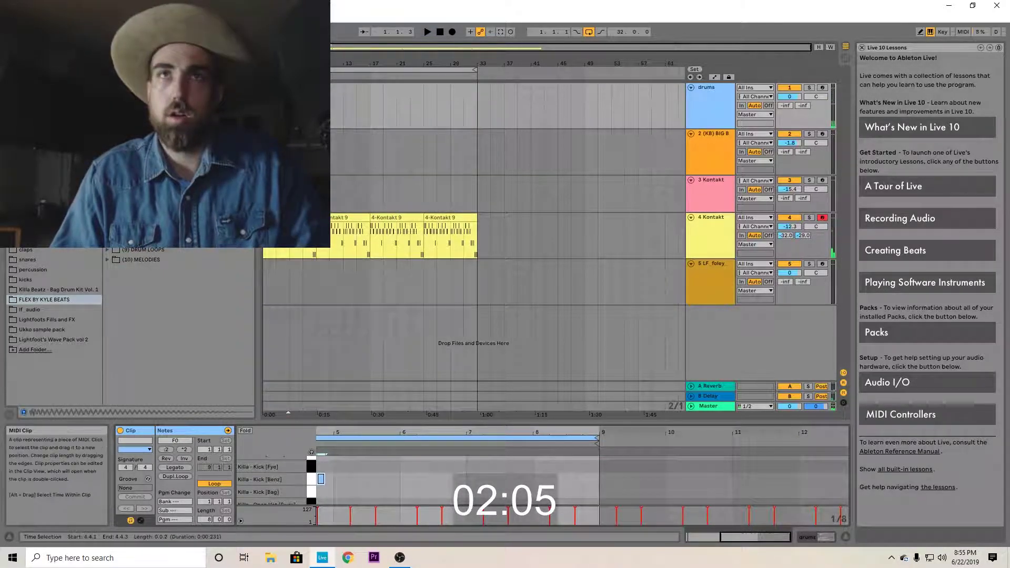
{"action": "key", "text": "space"}
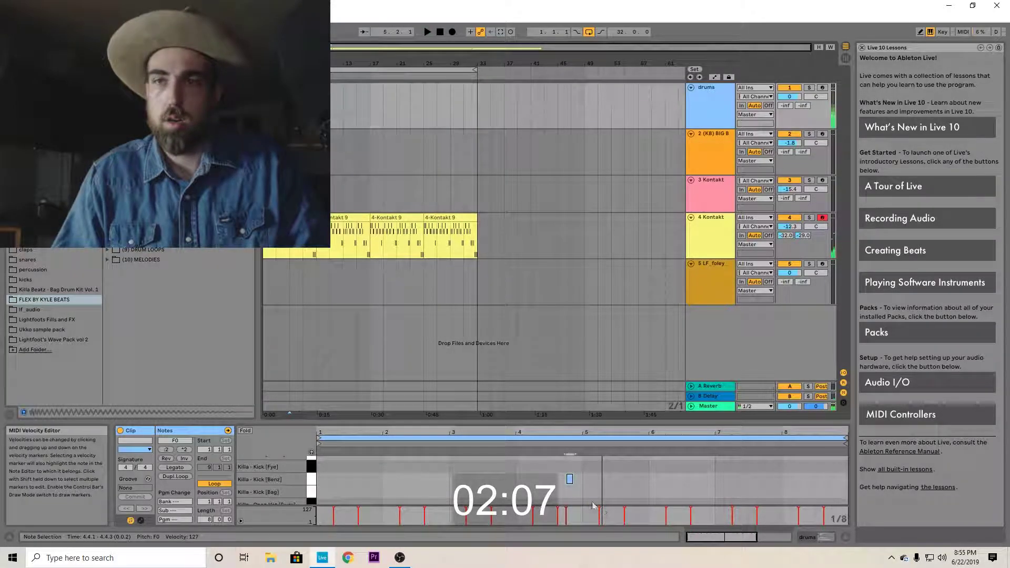
{"action": "key", "text": "space"}
{"action": "double_click", "coordinate": [570, 481]}
Add a one-beat Killa - Kick [Benz] note at 1.1.1 in the drums clip and play it with the snares
{"action": "scroll", "coordinate": [338, 472], "scroll_direction": "down", "scroll_amount": 1}
{"action": "left_click_drag", "start_coordinate": [345, 432], "coordinate": [345, 423]}
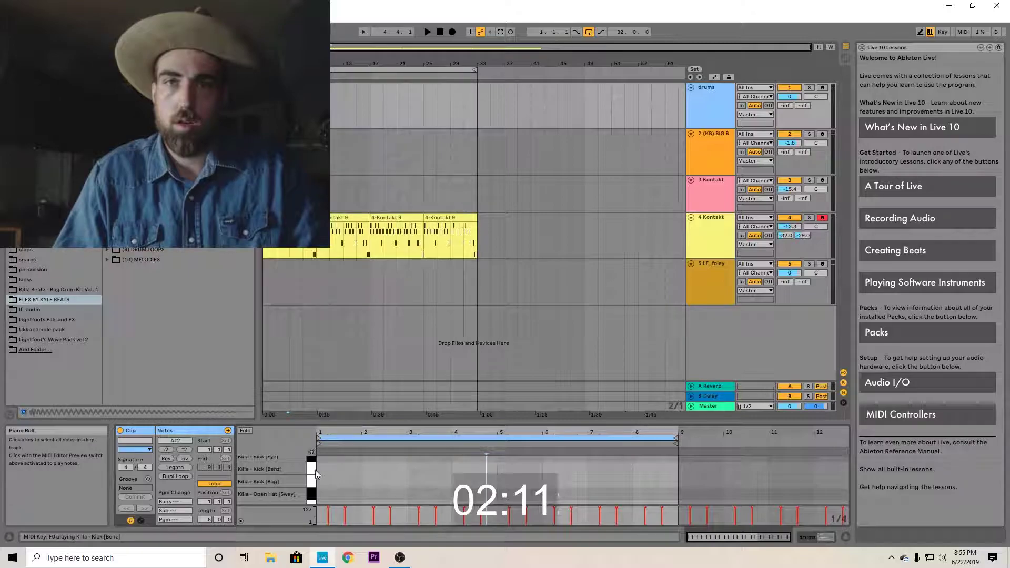
{"action": "left_click", "coordinate": [324, 467]}
{"action": "key", "text": "space"}
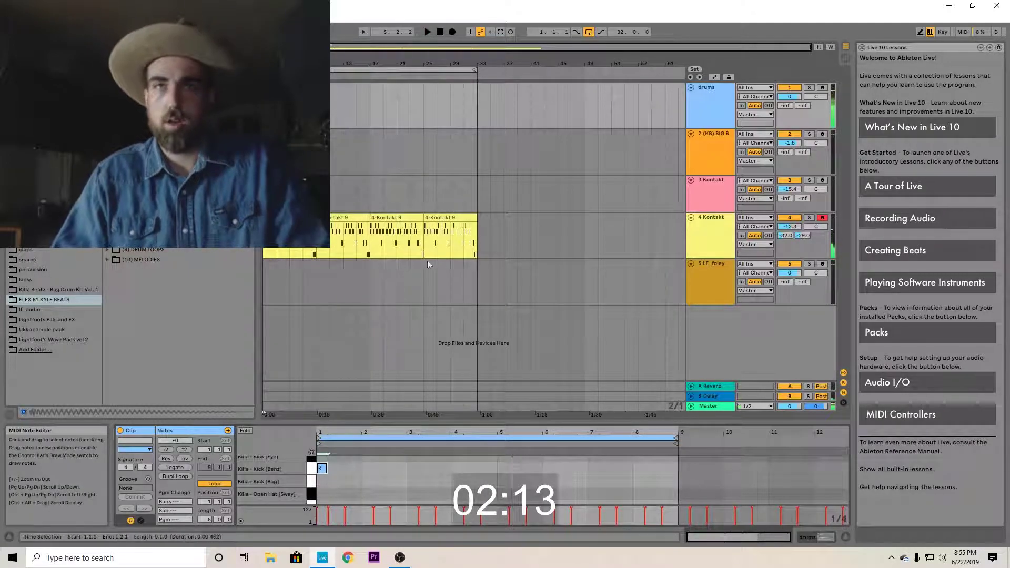
{"action": "key", "text": "space"}
{"action": "left_click", "coordinate": [294, 88]}
{"action": "key", "text": "ctrl+d"}
{"action": "scroll", "coordinate": [398, 471], "scroll_direction": "up", "scroll_amount": 2}
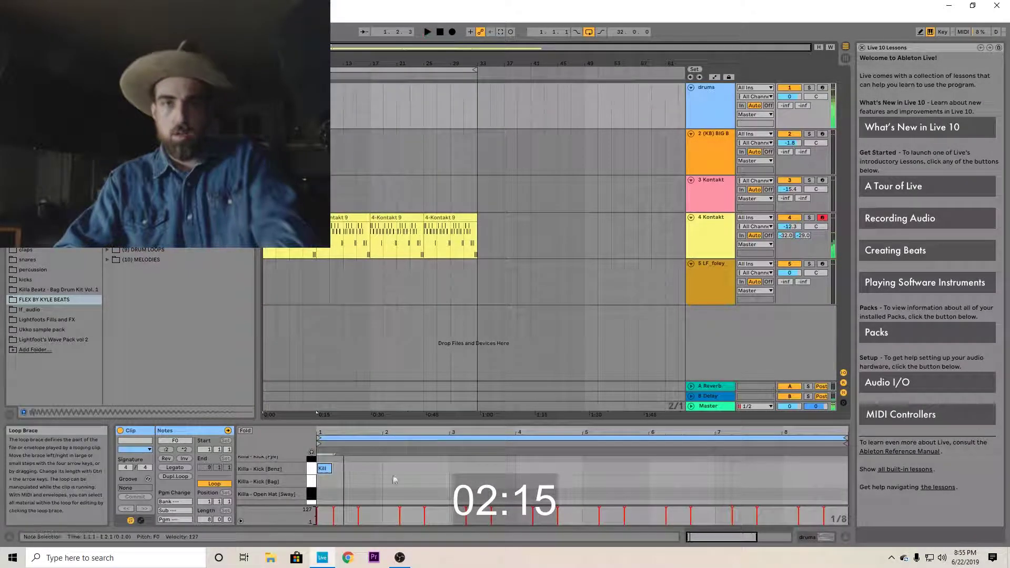
{"action": "key", "text": "space"}
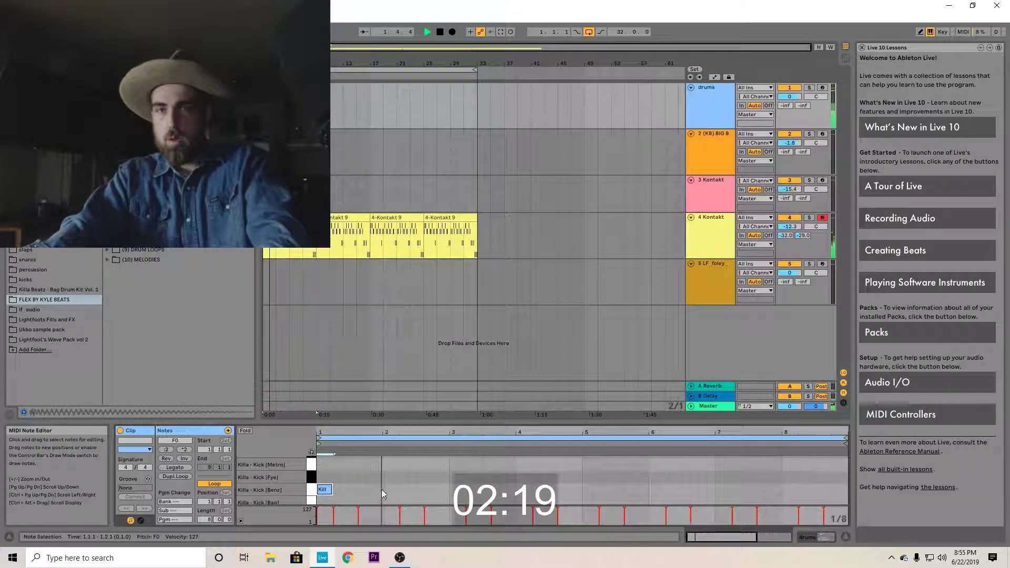
Add Killa - Kick [Benz] notes at 1.4.3, 2.1.1 and 3.1.1 in the drums clip and play the pattern
{"action": "key", "text": "space"}
{"action": "left_click", "coordinate": [385, 490]}
{"action": "double_click", "coordinate": [384, 490]}
{"action": "key", "text": "space"}
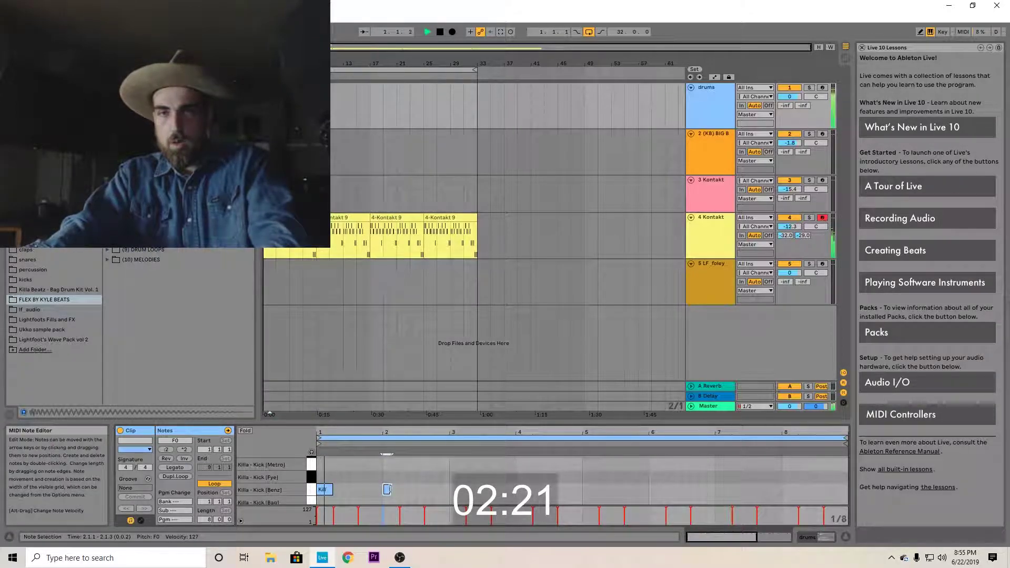
{"action": "left_click_drag", "start_coordinate": [382, 489], "coordinate": [379, 489]}
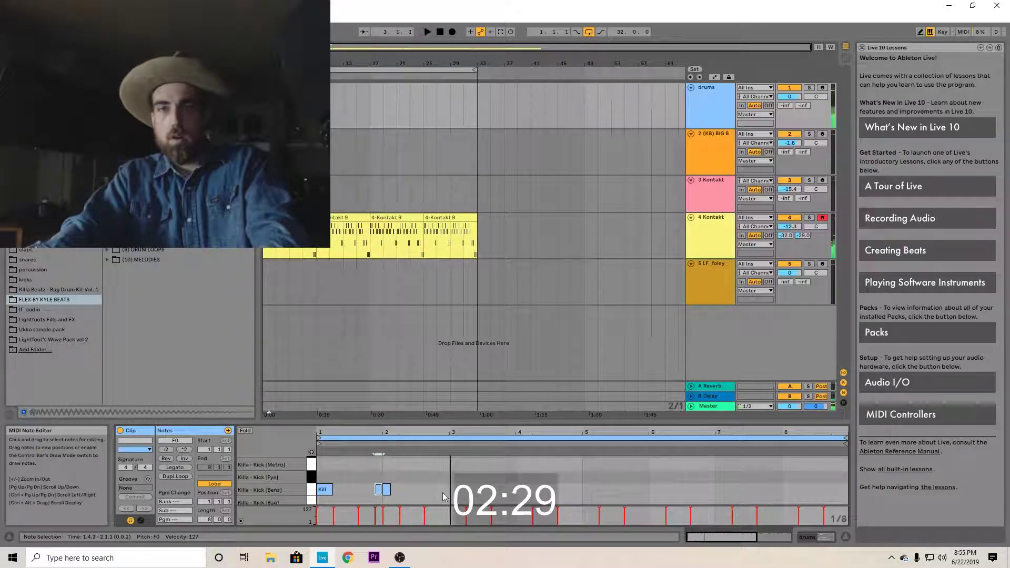
{"action": "key", "text": "space"}
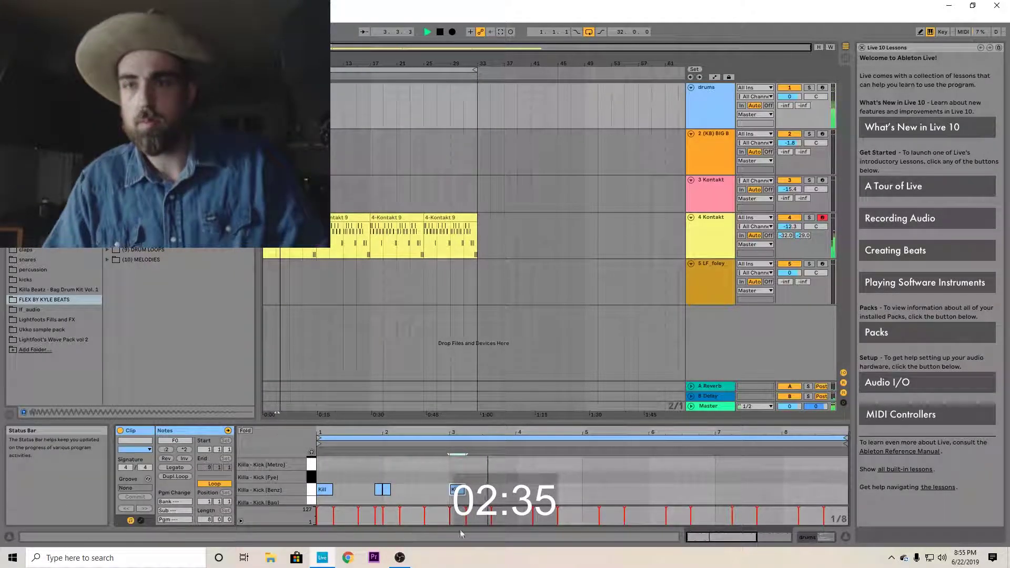
Duplicate the two-bar Killa - Kick [Benz] pattern repeatedly so the kicks fill all eight bars of the drums clip, and play it
{"action": "key", "text": "space"}
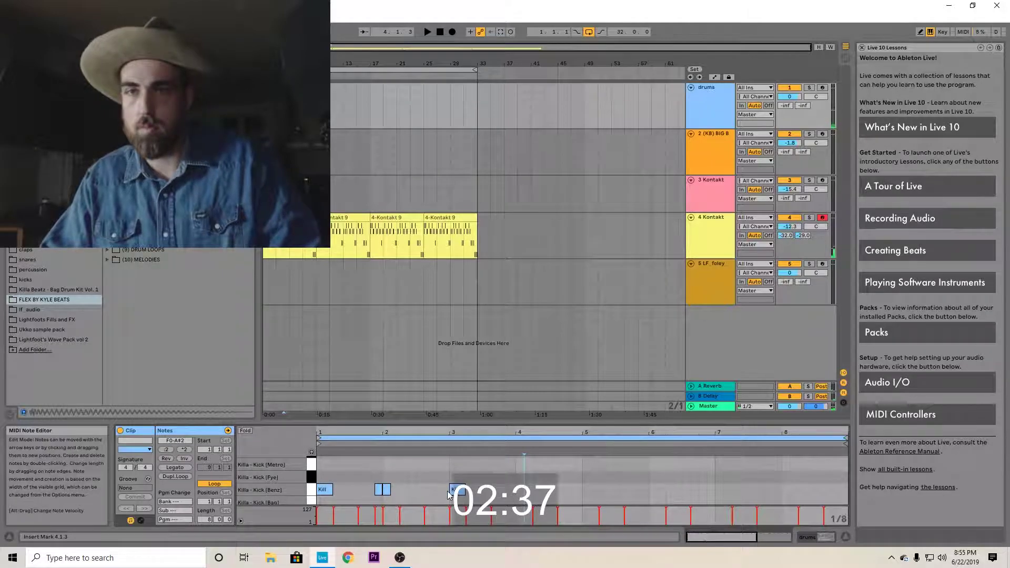
{"action": "left_click_drag", "start_coordinate": [451, 493], "coordinate": [330, 491]}
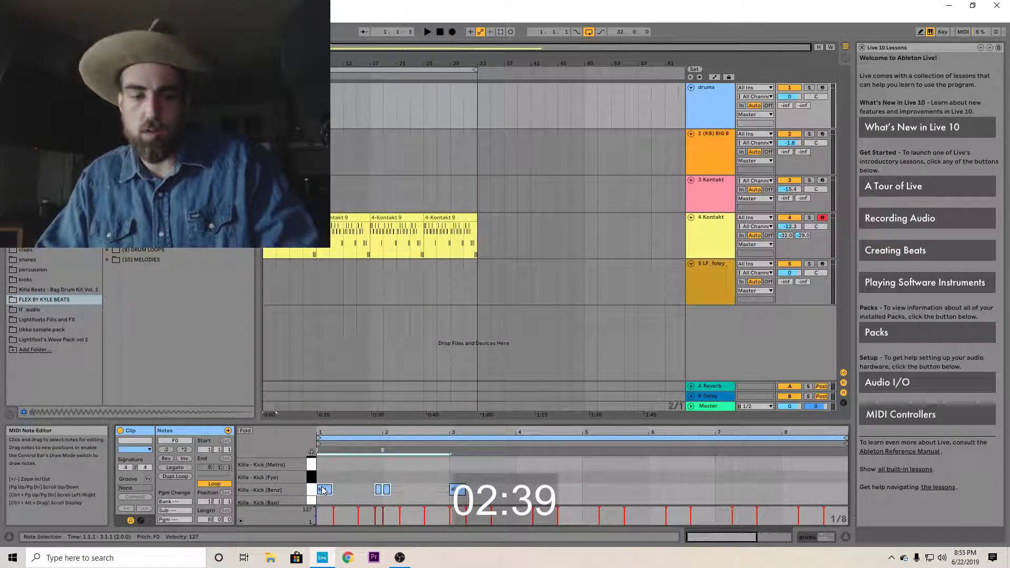
{"action": "key", "text": "ctrl+d"}
{"action": "key", "text": "ctrl+d"}
{"action": "key", "text": "ctrl+d"}
{"action": "key", "text": "space"}
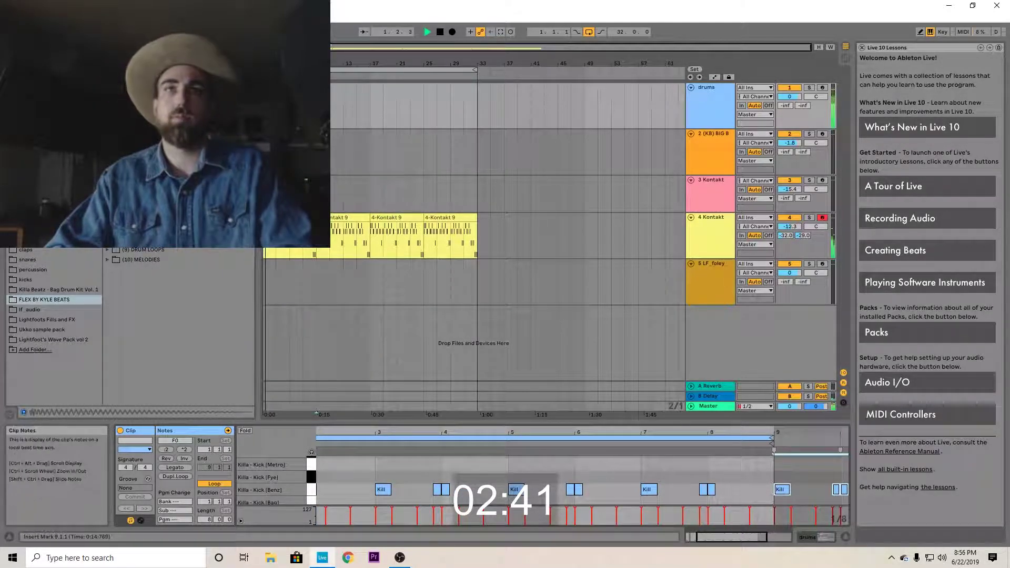
Duplicate the eight-bar drums clip three times so it runs along the whole melody through bar 32
{"action": "left_click", "coordinate": [289, 88]}
{"action": "key", "text": "ctrl+d"}
{"action": "key", "text": "ctrl+d"}
{"action": "key", "text": "ctrl+d"}
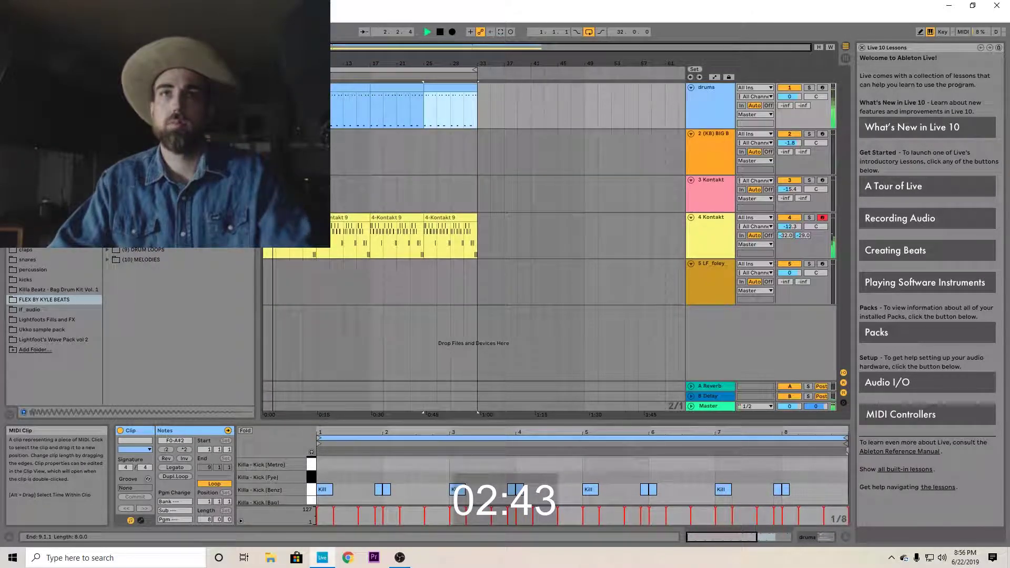
In the second drums clip, starting at bar 9, add a Killa - Open Hat [Open Bag] note at 1.2.1 and play it
{"action": "left_click", "coordinate": [324, 88]}
{"action": "scroll", "coordinate": [372, 473], "scroll_direction": "down", "scroll_amount": 4}
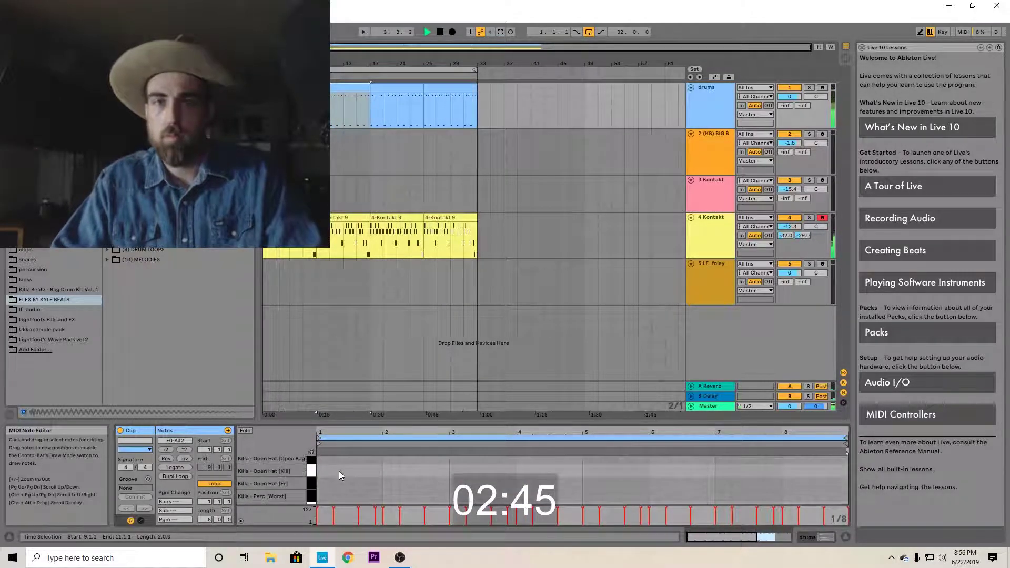
{"action": "scroll", "coordinate": [338, 476], "scroll_direction": "up", "scroll_amount": 1}
{"action": "left_click", "coordinate": [334, 469]}
{"action": "double_click", "coordinate": [335, 470]}
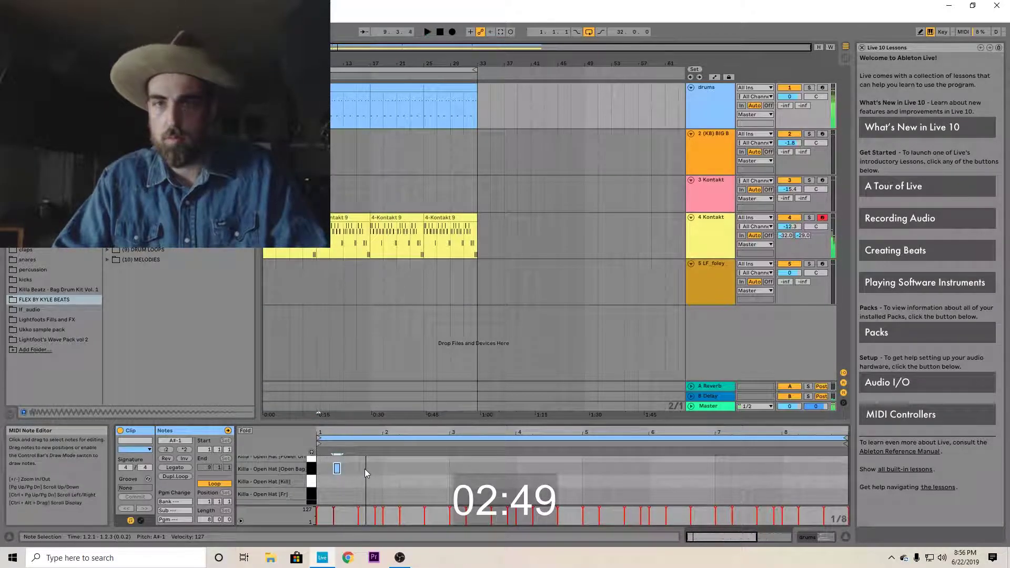
{"action": "left_click", "coordinate": [385, 470]}
{"action": "key", "text": "space"}
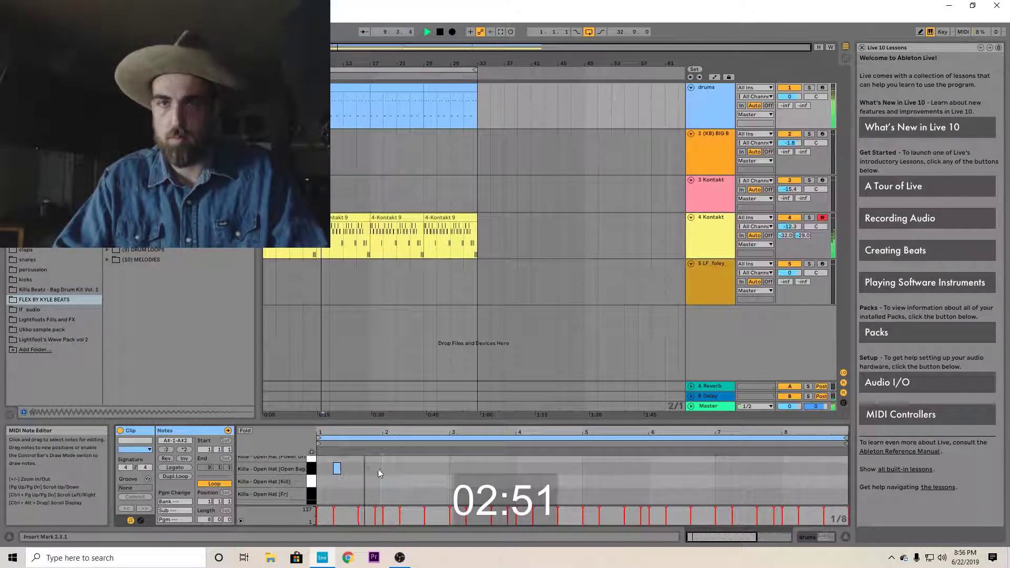
Lower the open hat note's velocity to 46 and duplicate it once per bar through bar 8 of the clip
{"action": "left_click", "coordinate": [337, 468]}
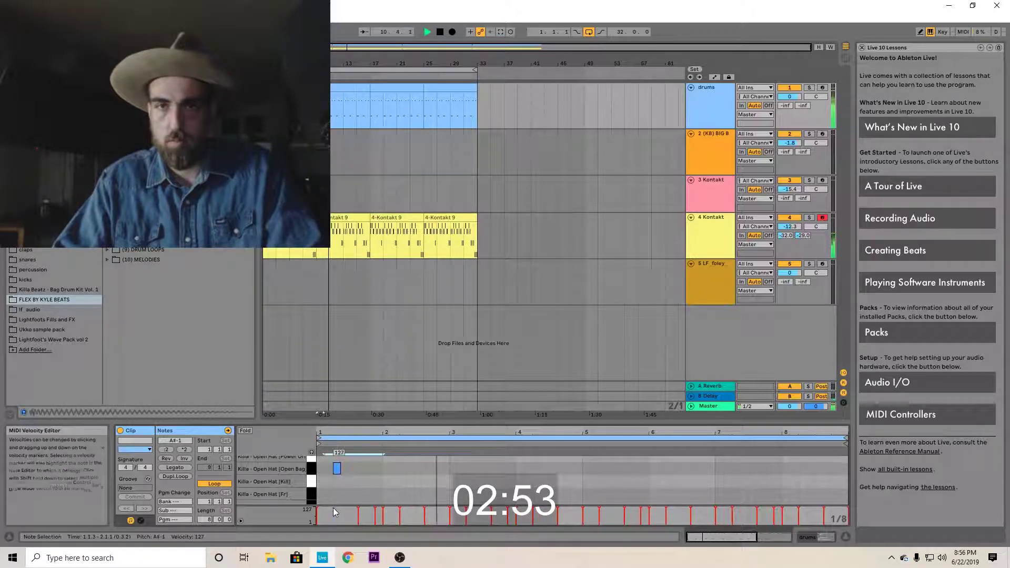
{"action": "left_click_drag", "start_coordinate": [334, 508], "coordinate": [334, 518]}
{"action": "left_click_drag", "start_coordinate": [384, 468], "coordinate": [341, 469]}
{"action": "left_click", "coordinate": [337, 468]}
{"action": "key", "text": "ctrl+d"}
{"action": "key", "text": "ctrl+d"}
{"action": "key", "text": "ctrl+d"}
{"action": "key", "text": "ctrl+d"}
{"action": "key", "text": "ctrl+d"}
{"action": "key", "text": "ctrl+d"}
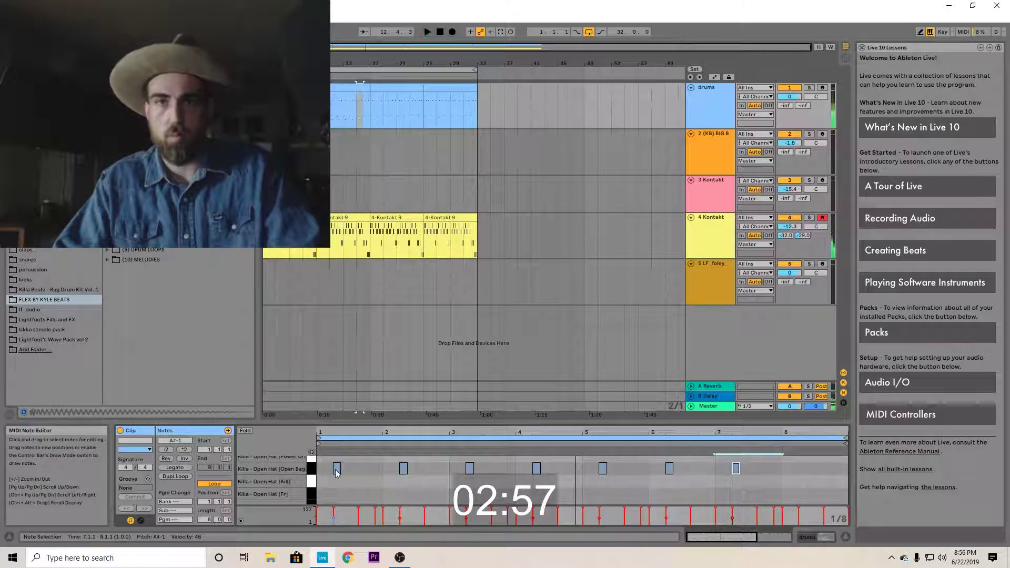
{"action": "key", "text": "space"}
{"action": "key", "text": "ctrl+d"}
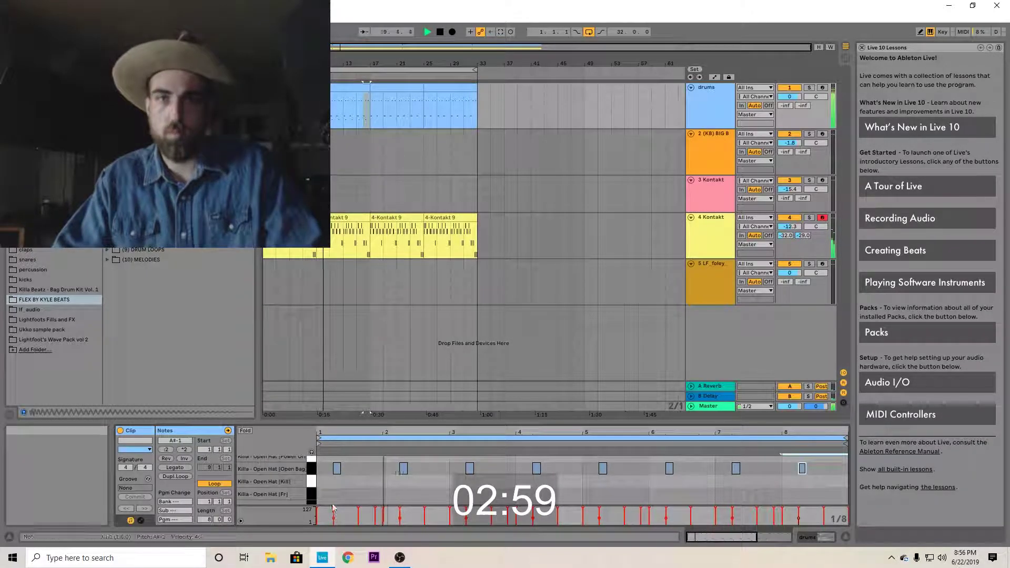
Add an extra open hat note at 2.4.1 with velocity 28 and play the pattern
{"action": "double_click", "coordinate": [436, 468]}
{"action": "key", "text": "space"}
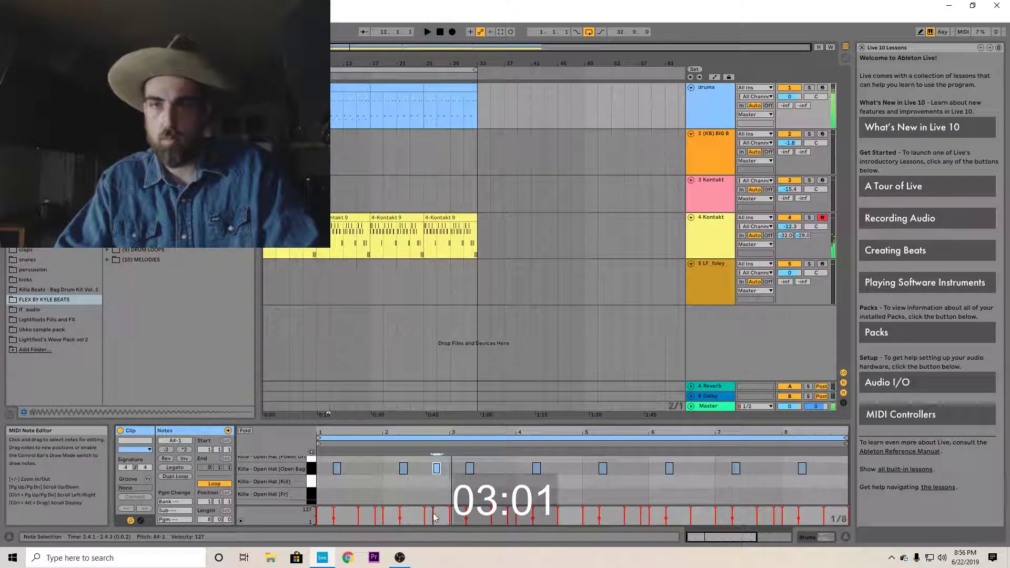
{"action": "key", "text": "space"}
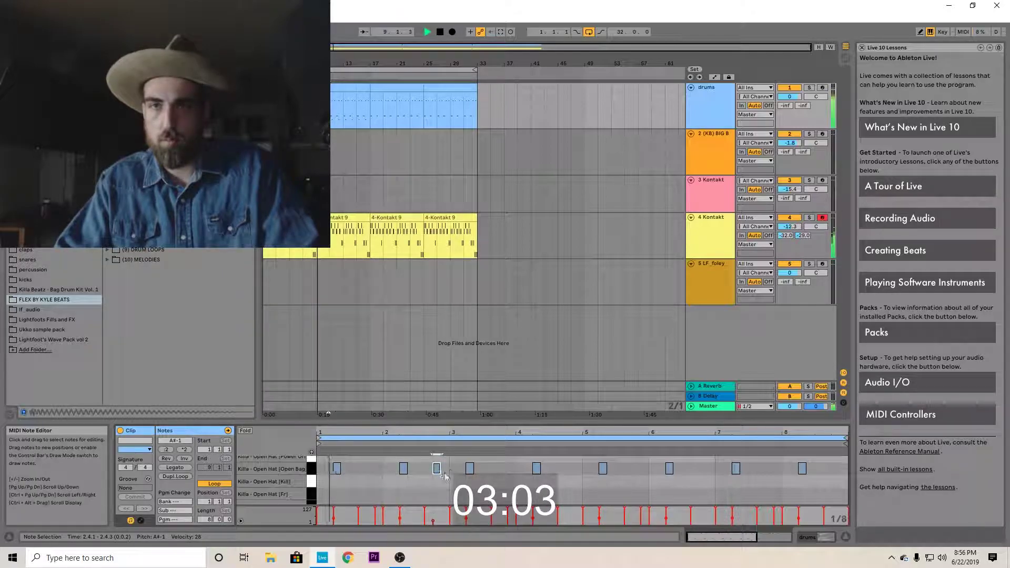
Duplicate the two-bar open hat pattern repeatedly to fill the rest of the eight-bar clip
{"action": "left_click_drag", "start_coordinate": [382, 483], "coordinate": [447, 492]}
{"action": "key", "text": "ctrl+d"}
{"action": "key", "text": "ctrl+d"}
{"action": "key", "text": "ctrl+d"}
{"action": "key", "text": "ctrl+d"}
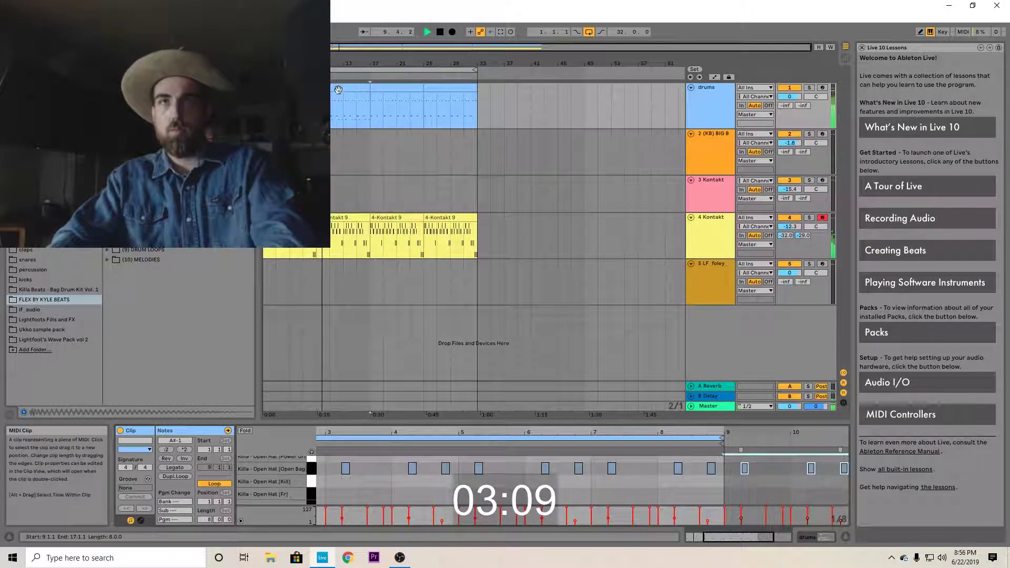
Duplicate the open hat clip onto bars 17 to 24, and place a Killa - Perc [Hit It] note at 1.1.3 in the copy
{"action": "left_click", "coordinate": [396, 103]}
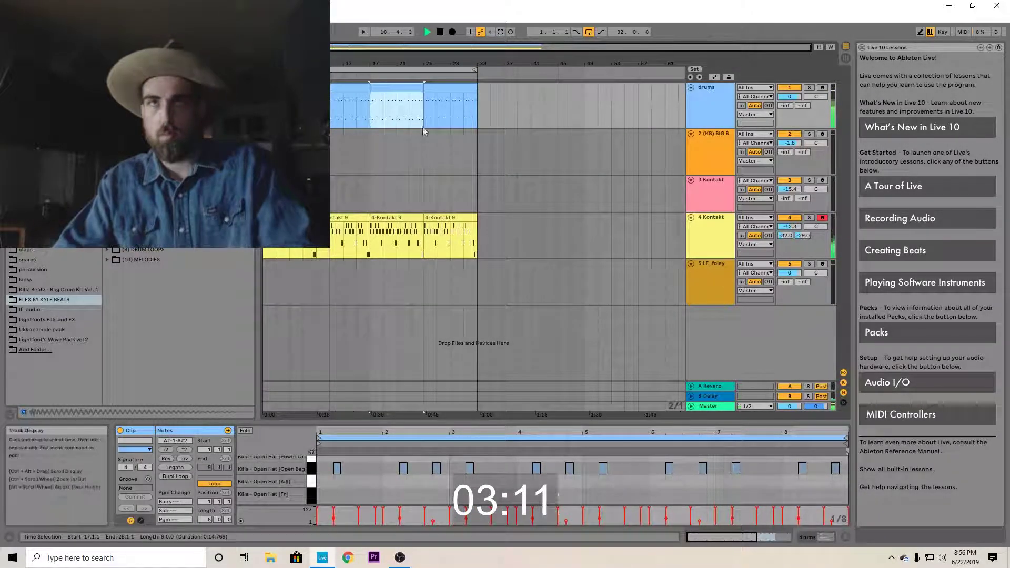
{"action": "scroll", "coordinate": [378, 468], "scroll_direction": "up", "scroll_amount": 3}
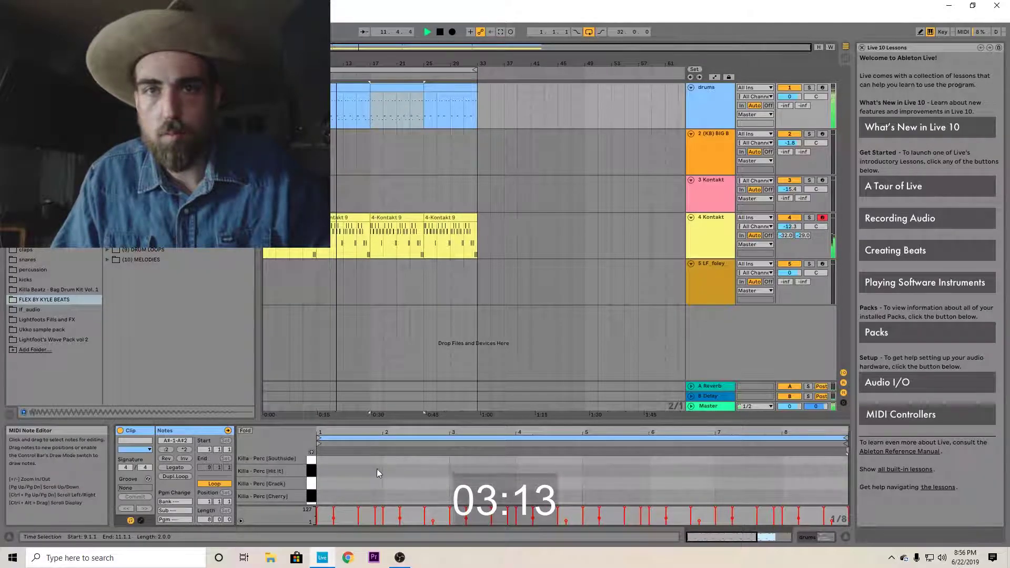
{"action": "scroll", "coordinate": [374, 473], "scroll_direction": "down", "scroll_amount": 1}
{"action": "left_click", "coordinate": [337, 472]}
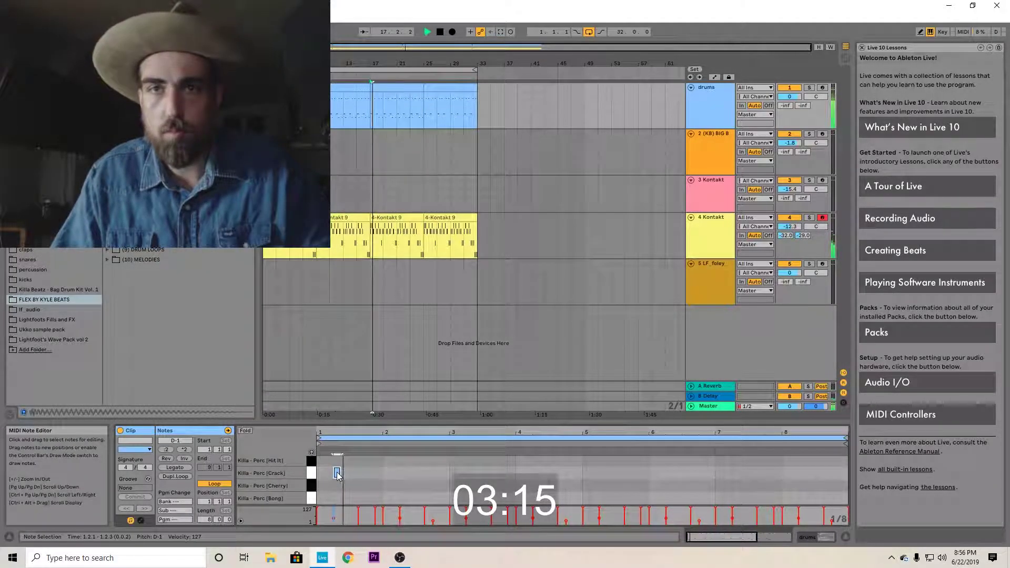
{"action": "key", "text": "space"}
{"action": "mouse_move", "coordinate": [337, 472]}
{"action": "left_mouse_down"}
{"action": "mouse_move", "coordinate": [338, 463]}
{"action": "mouse_move", "coordinate": [335, 487]}
{"action": "left_mouse_up"}
{"action": "key", "text": "Up"}
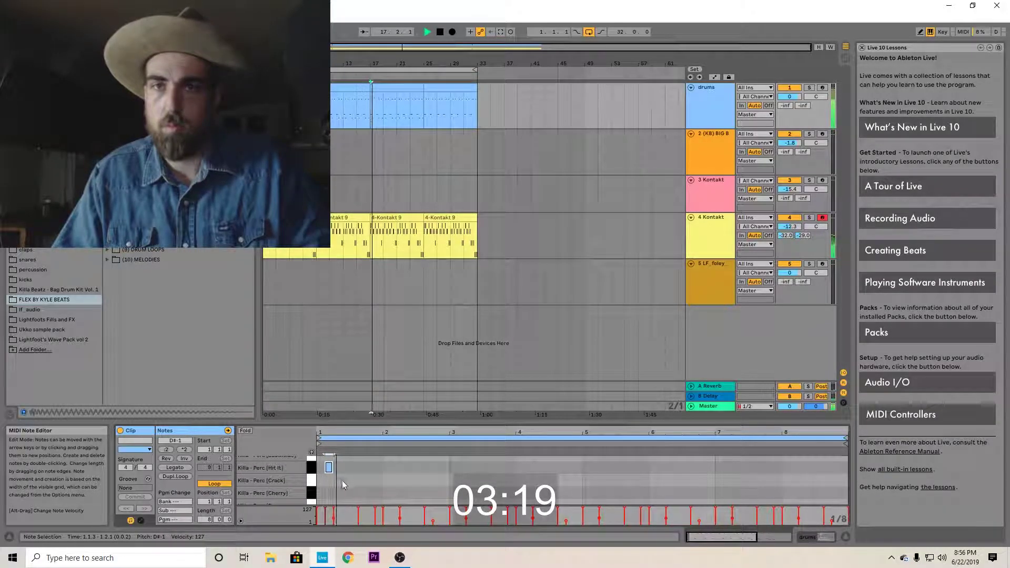
{"action": "key", "text": "space"}
Add Killa - Perc [Hit It] notes at 1.4.1 and 1.3.3, and duplicate the one-bar percussion pattern into bars 2 and 3
{"action": "double_click", "coordinate": [371, 470]}
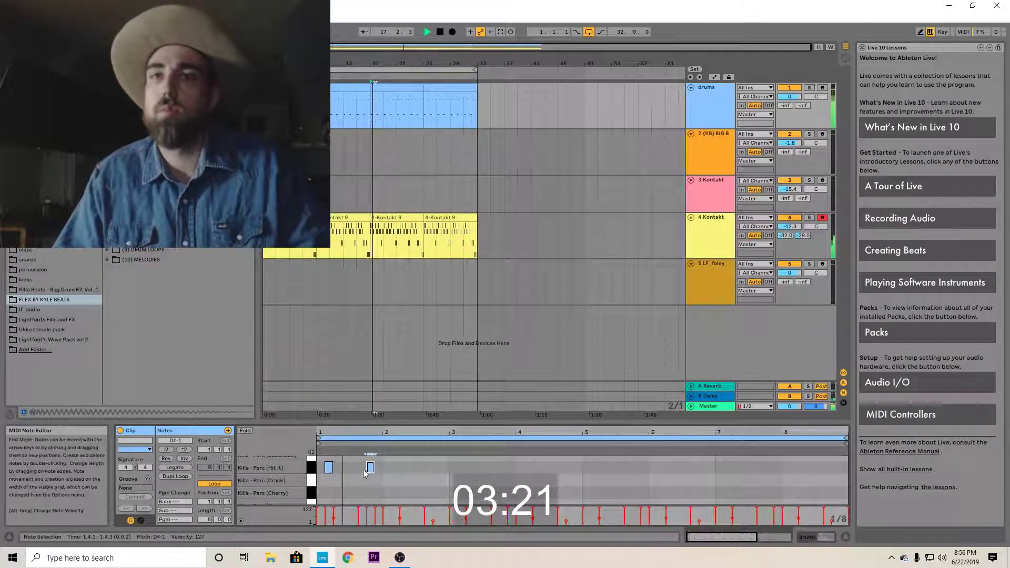
{"action": "double_click", "coordinate": [363, 469]}
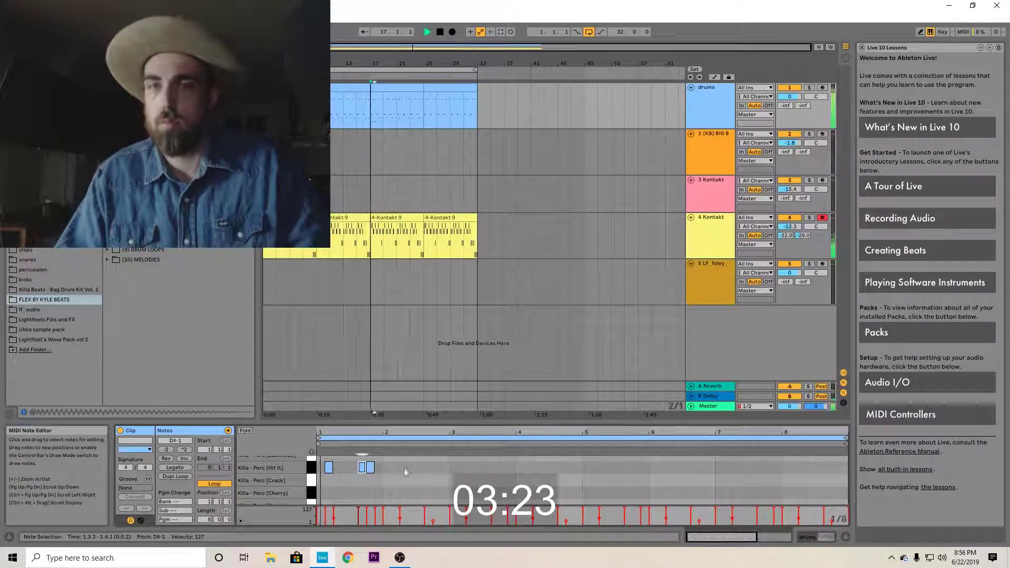
{"action": "left_click_drag", "start_coordinate": [383, 473], "coordinate": [320, 469]}
{"action": "key", "text": "ctrl+d"}
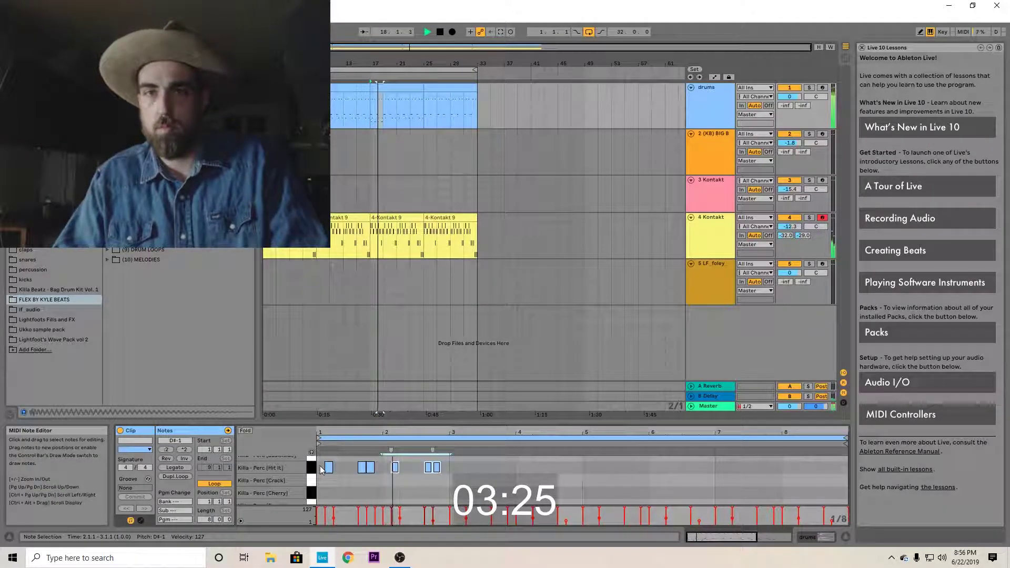
{"action": "key", "text": "ctrl+d"}
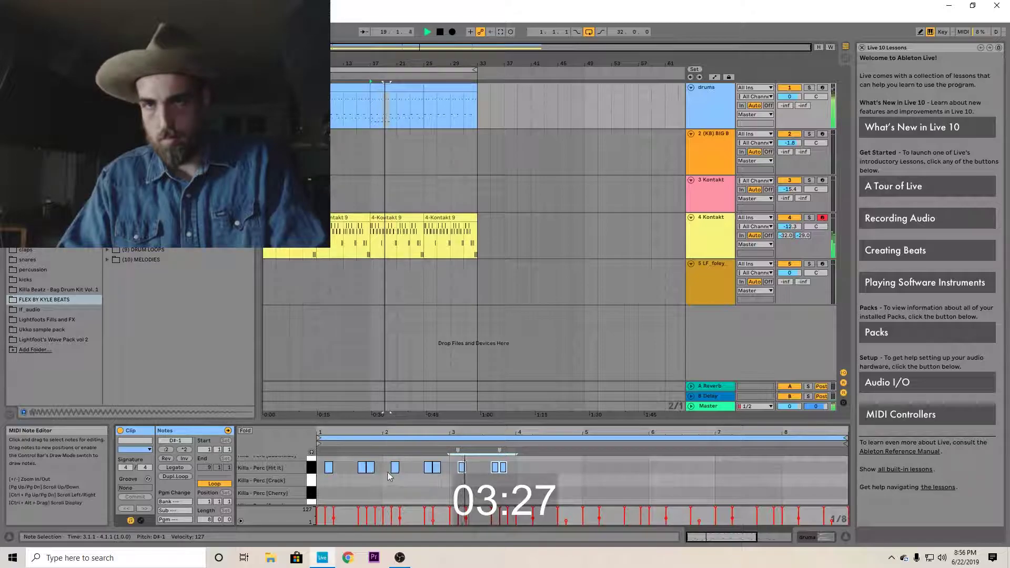
Delete the Killa - Perc [Hit It] notes at 2.3.3 and 2.4.1, leaving one hit in bar 2
{"action": "double_click", "coordinate": [429, 469]}
{"action": "double_click", "coordinate": [436, 467]}
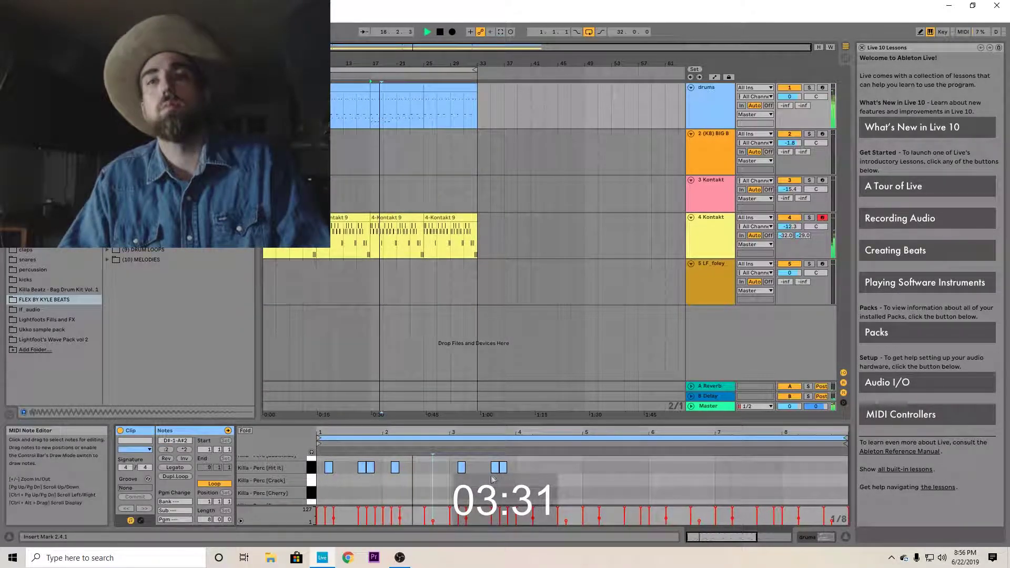
{"action": "key", "text": "space"}
Duplicate the two-bar Killa - Perc [Hit It] pattern repeatedly to fill the eight-bar clip
{"action": "left_click_drag", "start_coordinate": [450, 467], "coordinate": [321, 485]}
{"action": "key", "text": "ctrl+d"}
{"action": "key", "text": "ctrl+d"}
{"action": "key", "text": "ctrl+d"}
{"action": "key", "text": "ctrl+d"}
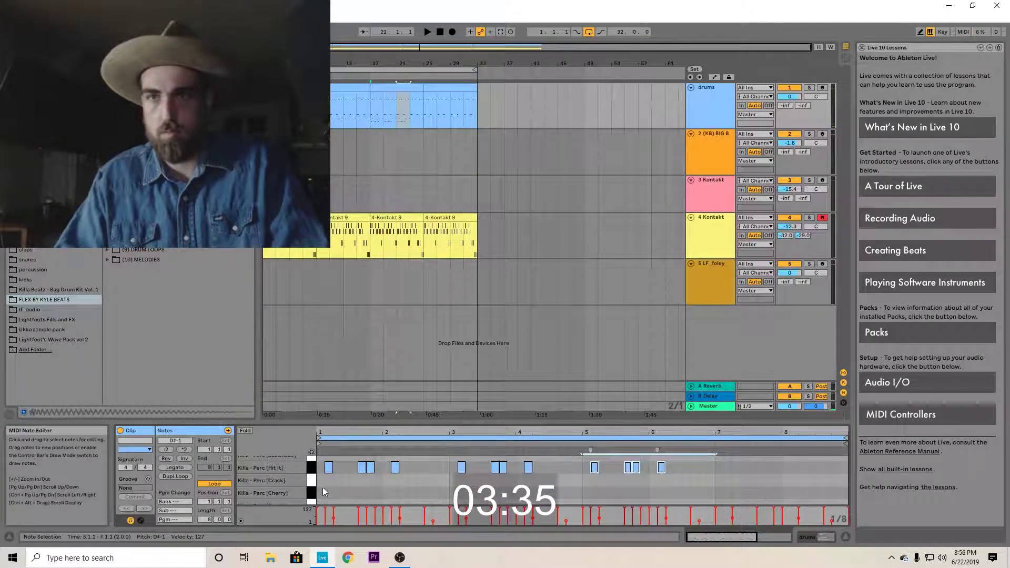
Play the percussion pattern and duplicate its drums clip from bars 17 to 24 onto bars 25 to 32
{"action": "key", "text": "space"}
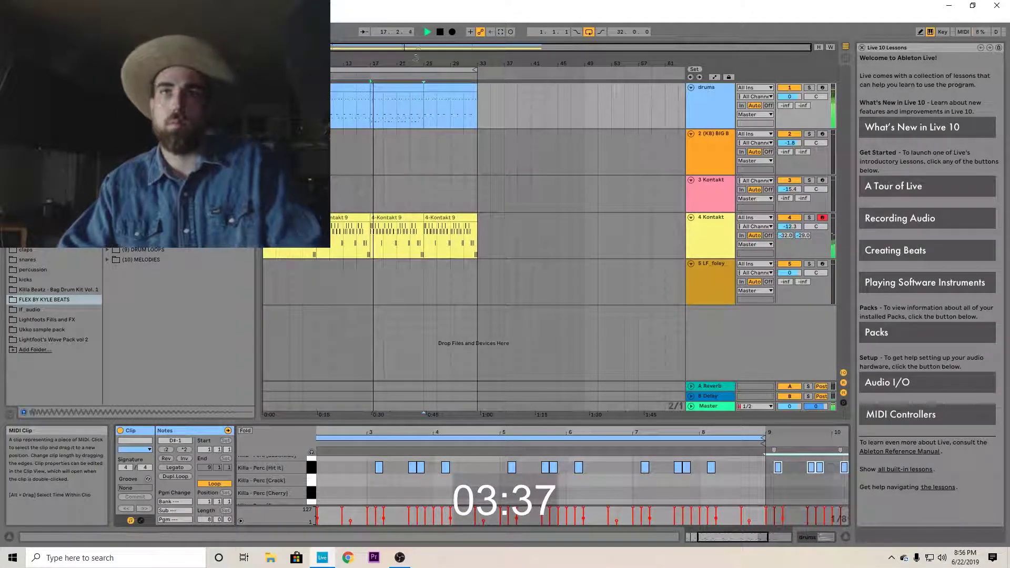
{"action": "left_click", "coordinate": [386, 86]}
{"action": "key", "text": "ctrl+d"}
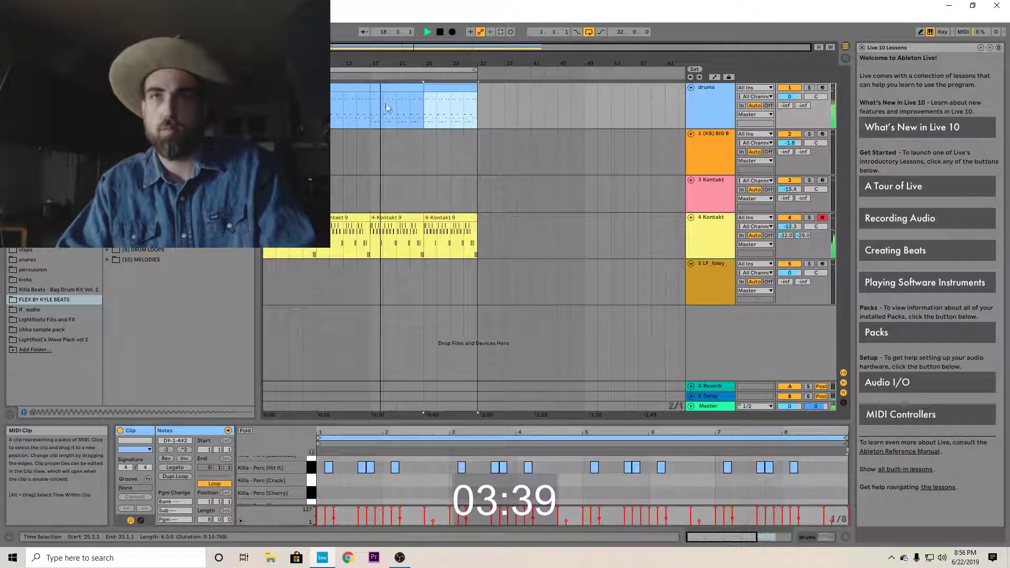
In the last drums clip, add Killa - Hi Hat [Called Out] notes at 1.1.1 and 1.2.1 and Killa - Hi Hat [Cash] notes at 1.1.3 and 1.2.3
{"action": "scroll", "coordinate": [336, 490], "scroll_direction": "down", "scroll_amount": 3}
{"action": "key", "text": "space"}
{"action": "scroll", "coordinate": [321, 476], "scroll_direction": "up", "scroll_amount": 1}
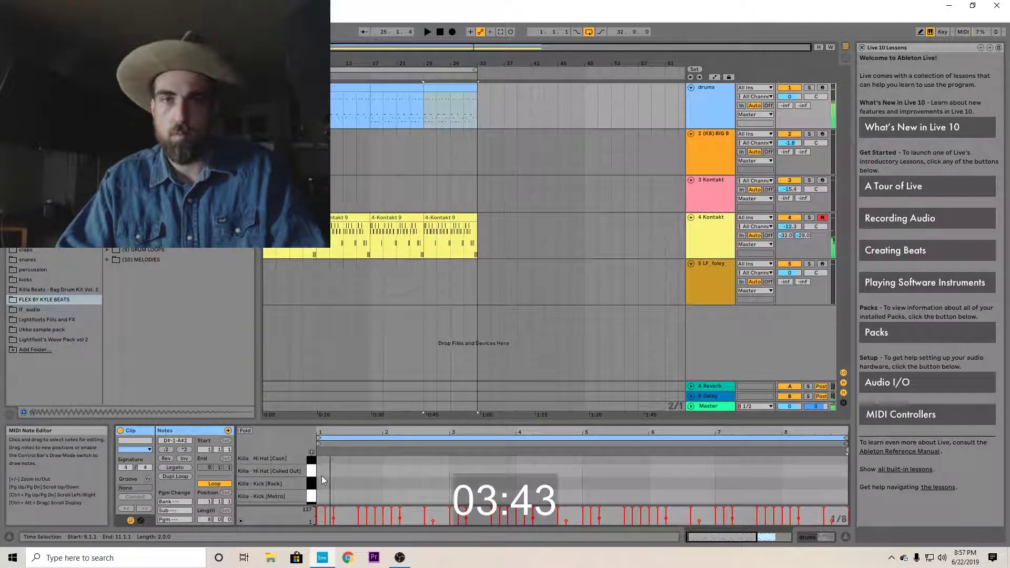
{"action": "double_click", "coordinate": [321, 473]}
{"action": "double_click", "coordinate": [328, 461]}
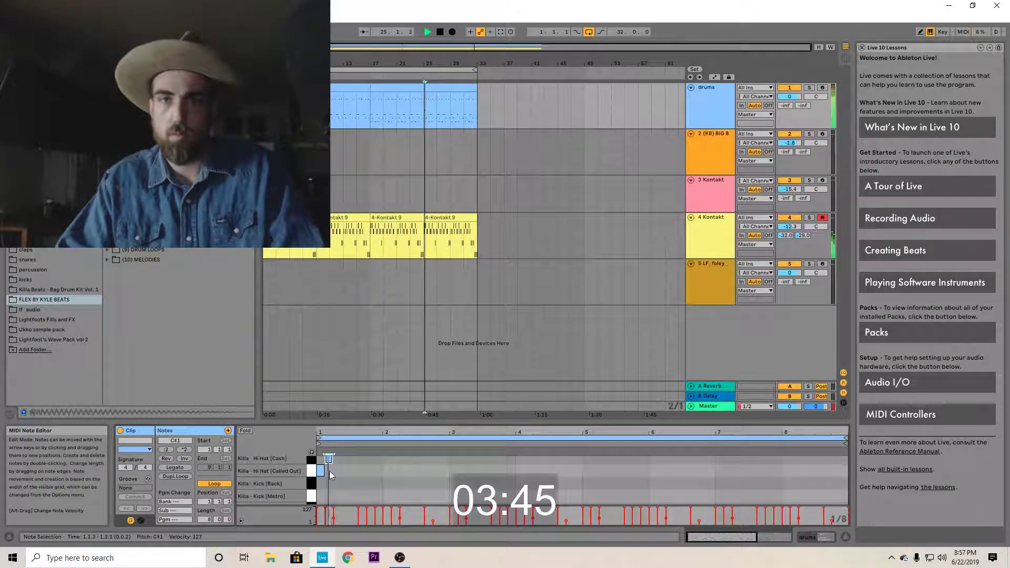
{"action": "double_click", "coordinate": [338, 472]}
{"action": "left_click", "coordinate": [345, 460]}
{"action": "double_click", "coordinate": [345, 461]}
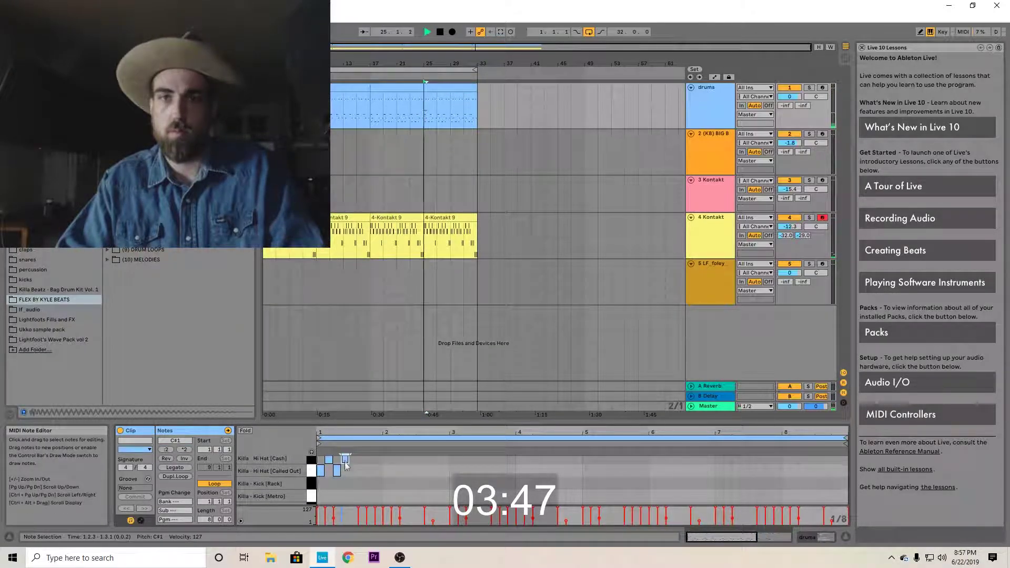
Continue the alternating hi-hats with [Called Out] notes at 1.3.1 and 1.4.1 and a [Cash] note at 1.3.3, playing them back
{"action": "double_click", "coordinate": [355, 473]}
{"action": "left_click", "coordinate": [363, 465]}
{"action": "key", "text": "space"}
{"action": "double_click", "coordinate": [362, 460]}
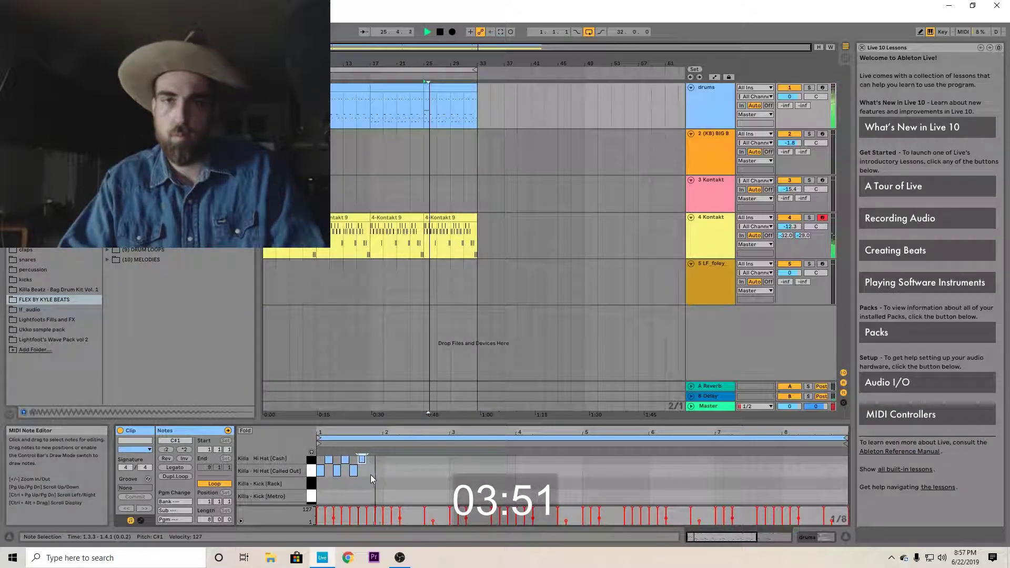
{"action": "double_click", "coordinate": [371, 471]}
{"action": "left_click", "coordinate": [377, 484]}
{"action": "key", "text": "space"}
Try a Killa - Hi Hat [Clock] note at 1.4.3, play it with the beat, and remove it
{"action": "scroll", "coordinate": [377, 484], "scroll_direction": "up", "scroll_amount": 1}
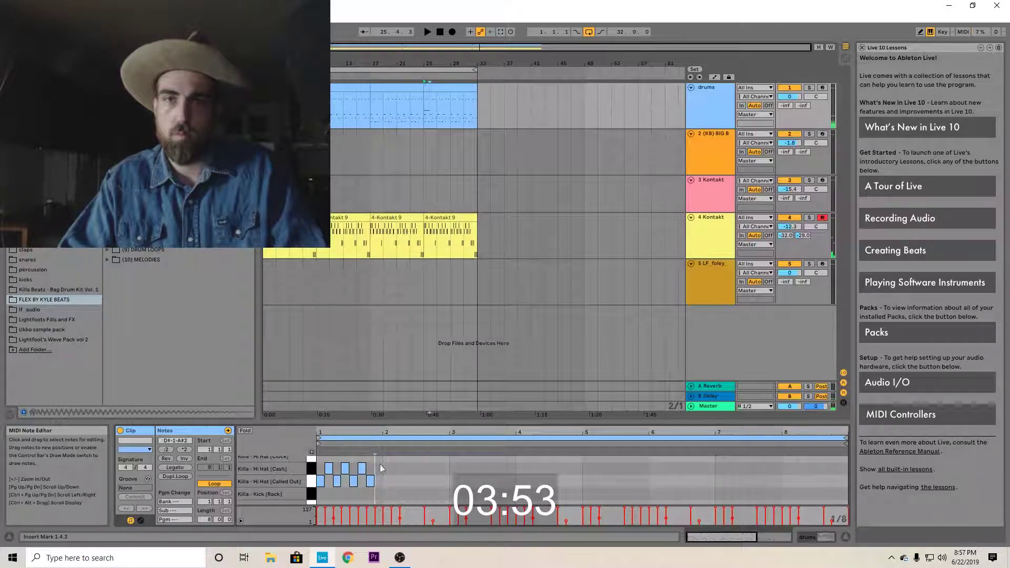
{"action": "double_click", "coordinate": [377, 462]}
{"action": "key", "text": "space"}
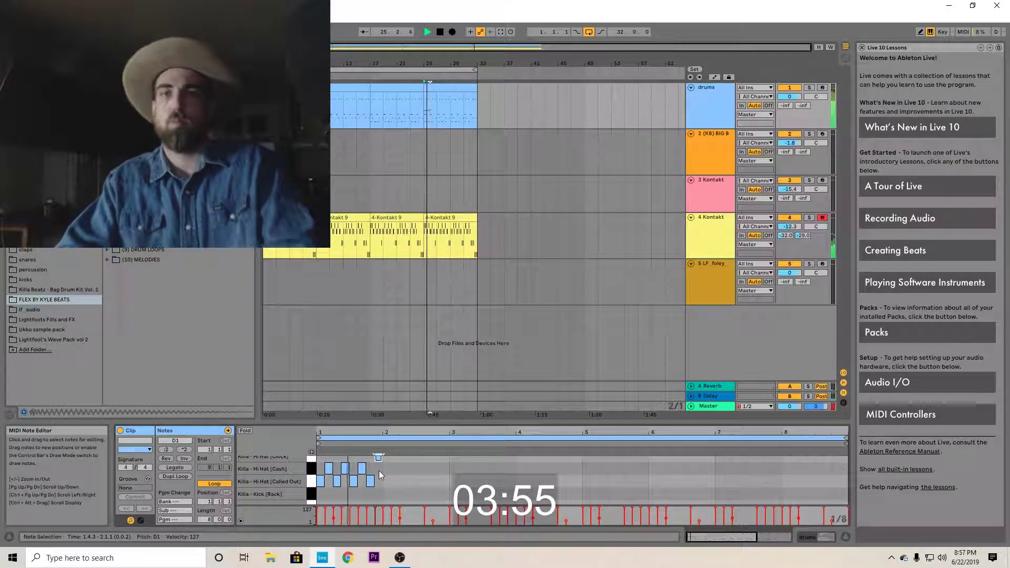
{"action": "scroll", "coordinate": [376, 481], "scroll_direction": "up", "scroll_amount": 1}
{"action": "key", "text": "space"}
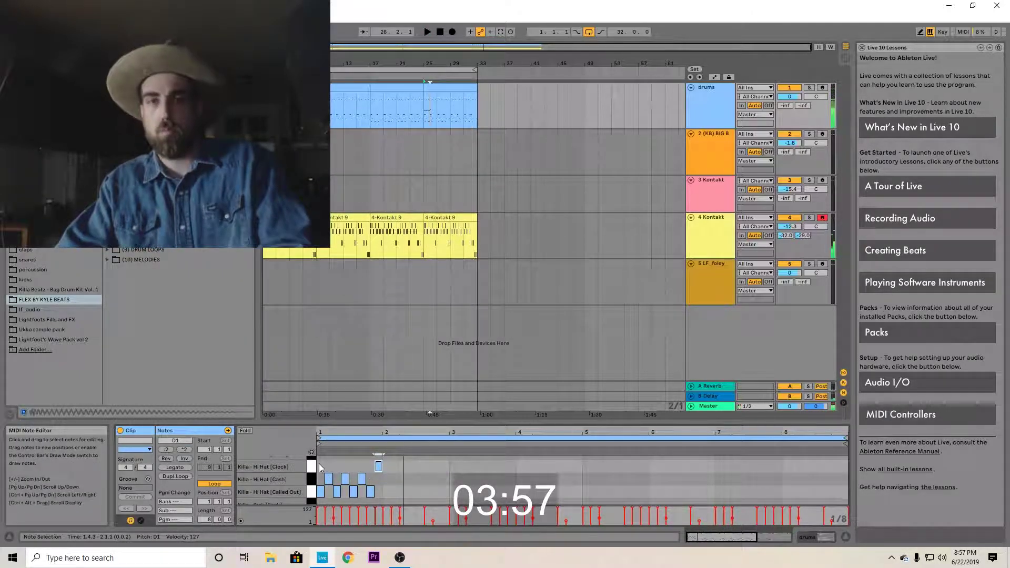
{"action": "double_click", "coordinate": [378, 468]}
Delete the Killa - Hi Hat [Cash] note at 1.3.3, and duplicate the remaining hi-hats into bar 2, transposed up two semitones to [Clock] and [Juice]
{"action": "double_click", "coordinate": [363, 480]}
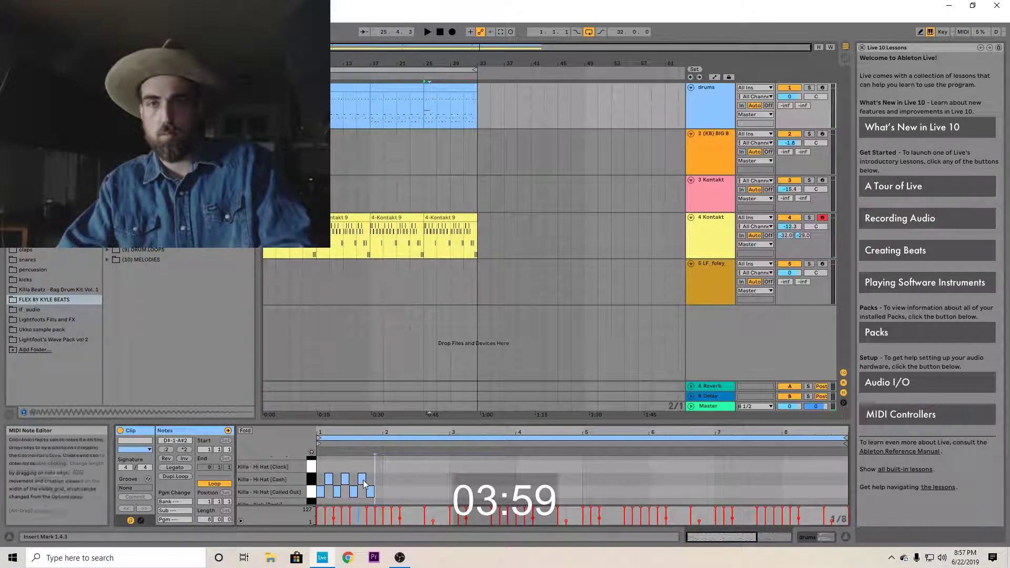
{"action": "left_click", "coordinate": [319, 465]}
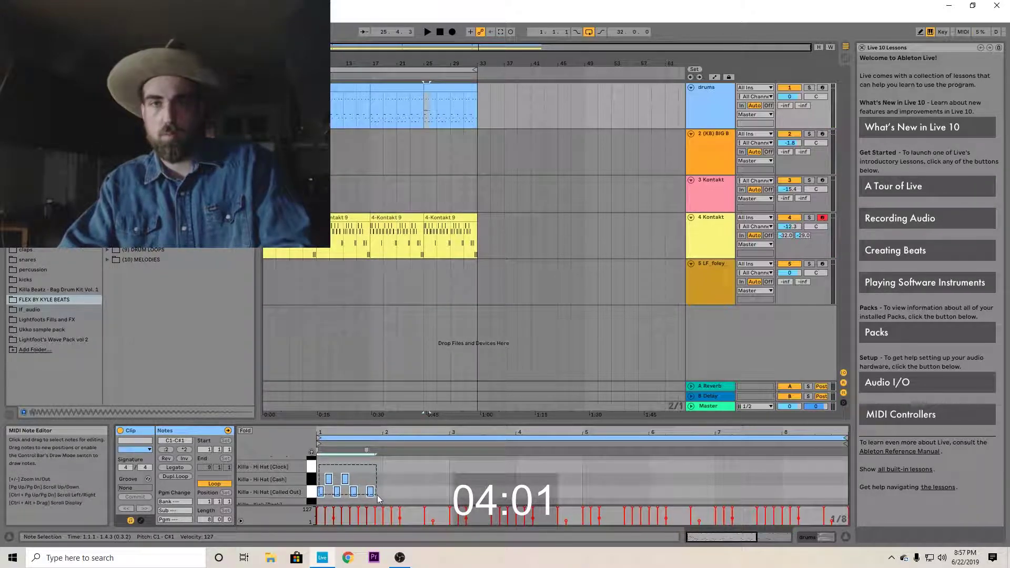
{"action": "key", "text": "ctrl+d"}
{"action": "key", "text": "Up"}
{"action": "key", "text": "Up"}
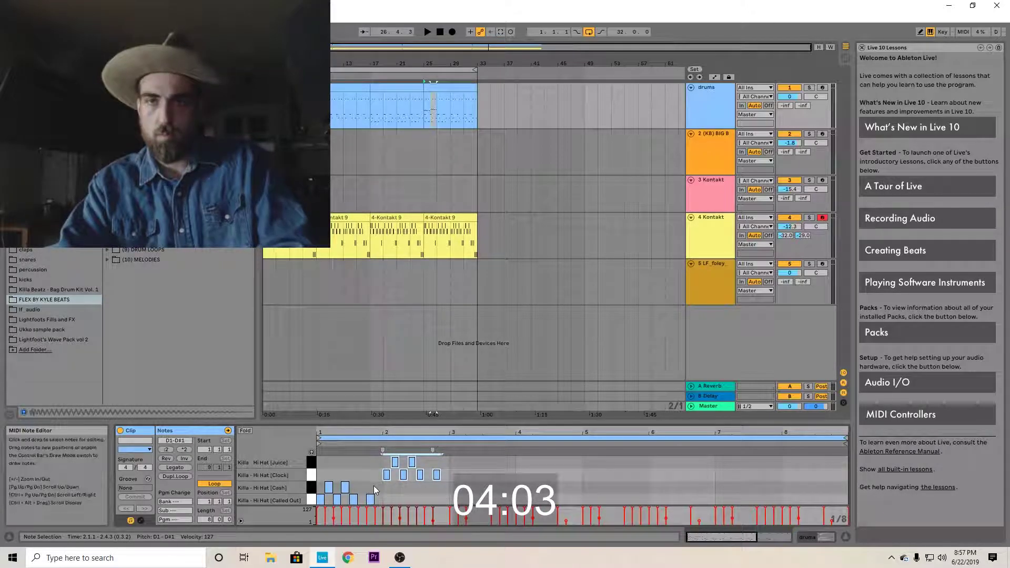
Duplicate the bar 2 hi-hats into bar 3 of the last drums clip, transposed down two semitones to [Called Out] and [Cash]
{"action": "key", "text": "ctrl+d"}
{"action": "key", "text": "Down"}
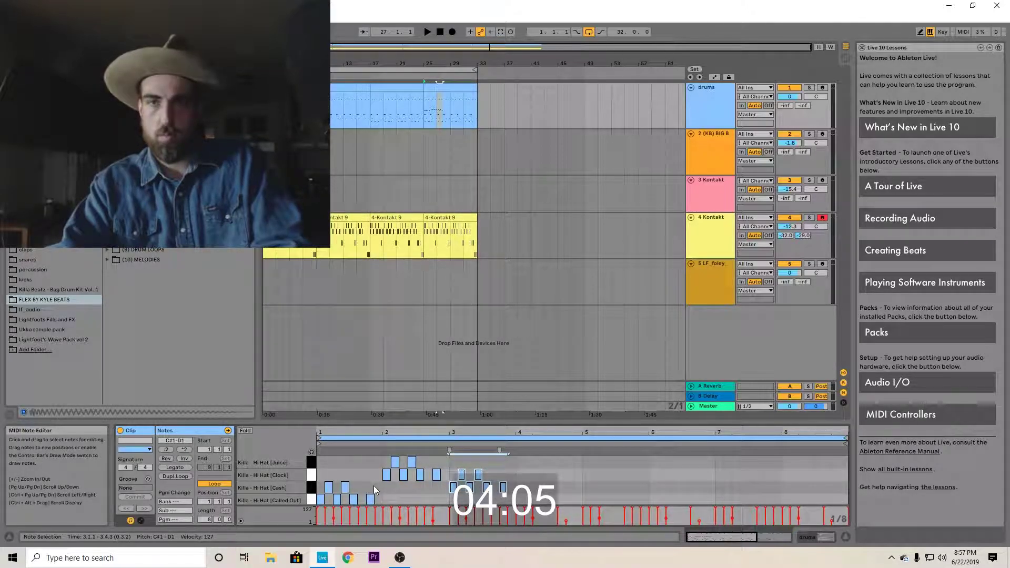
{"action": "key", "text": "Down"}
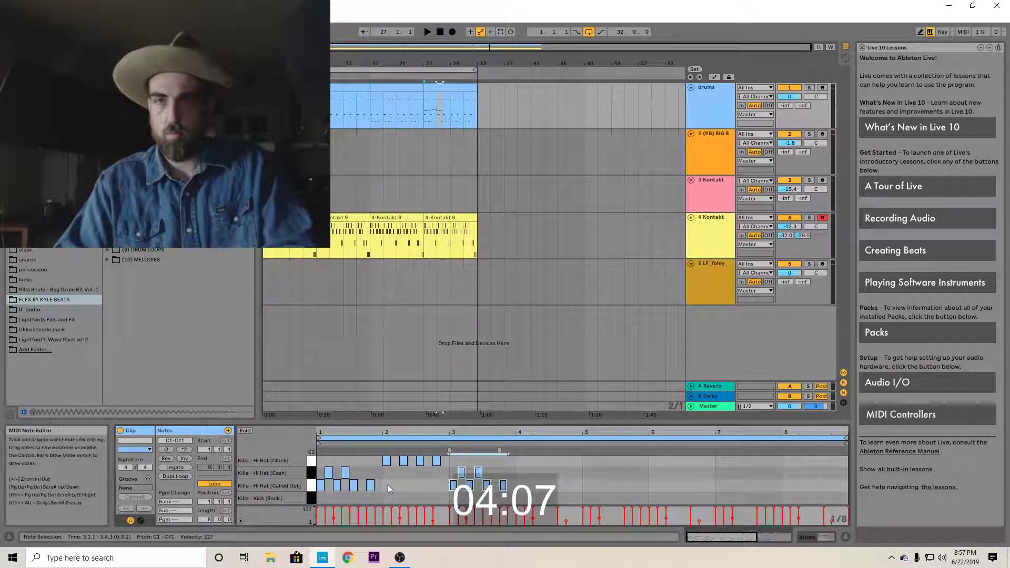
Duplicate the bar 3 hi-hats into bar 4, transposed up one semitone to [Cash] and [Clock], and play them back
{"action": "key", "text": "ctrl+d"}
{"action": "key", "text": "Up"}
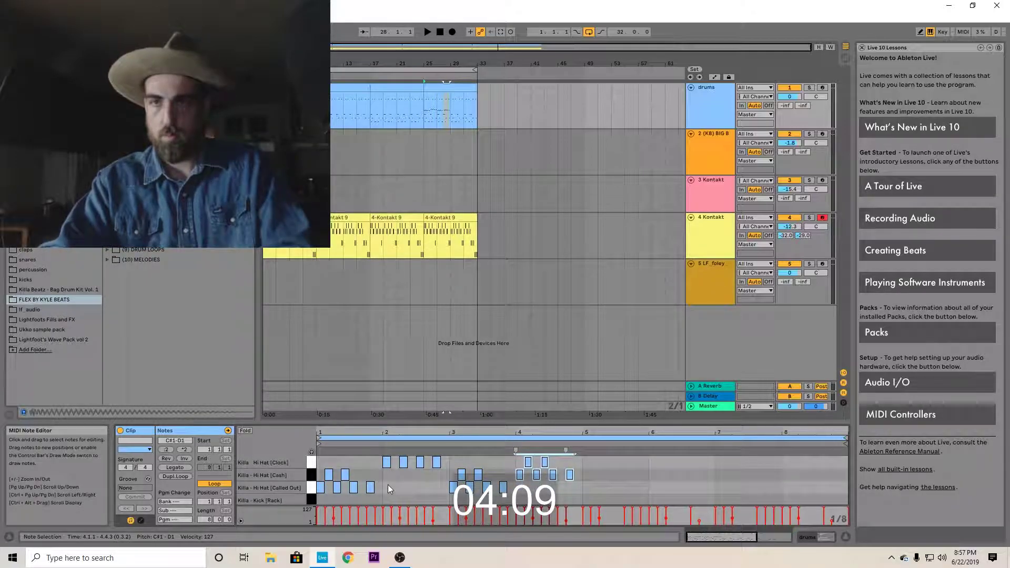
{"action": "key", "text": "space"}
Select the hi-hat notes across bars 1 to 4 of the clip and duplicate them into bars 5 to 8
{"action": "scroll", "coordinate": [320, 469], "scroll_direction": "up", "scroll_amount": 1}
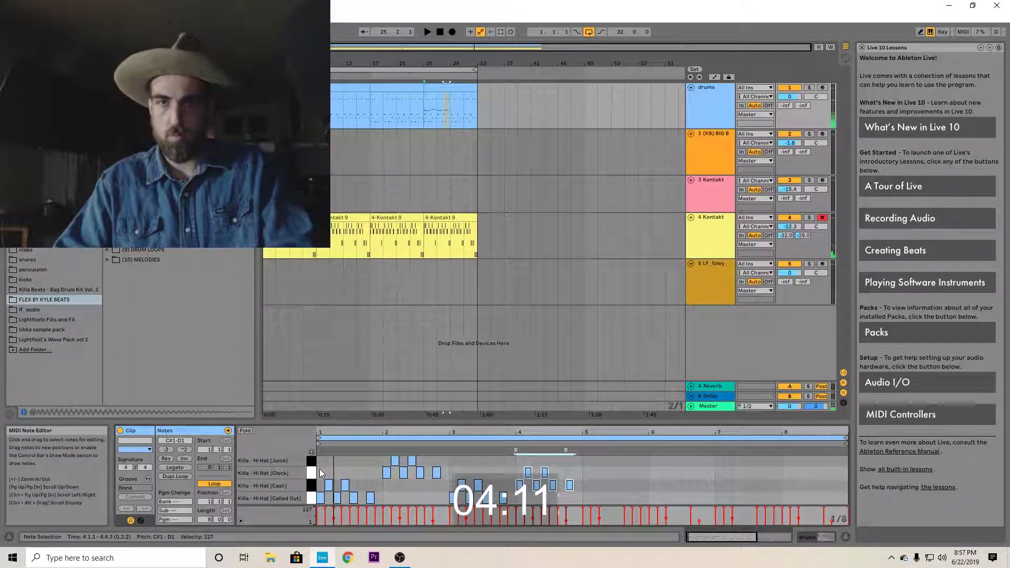
{"action": "left_click_drag", "start_coordinate": [318, 462], "coordinate": [624, 538]}
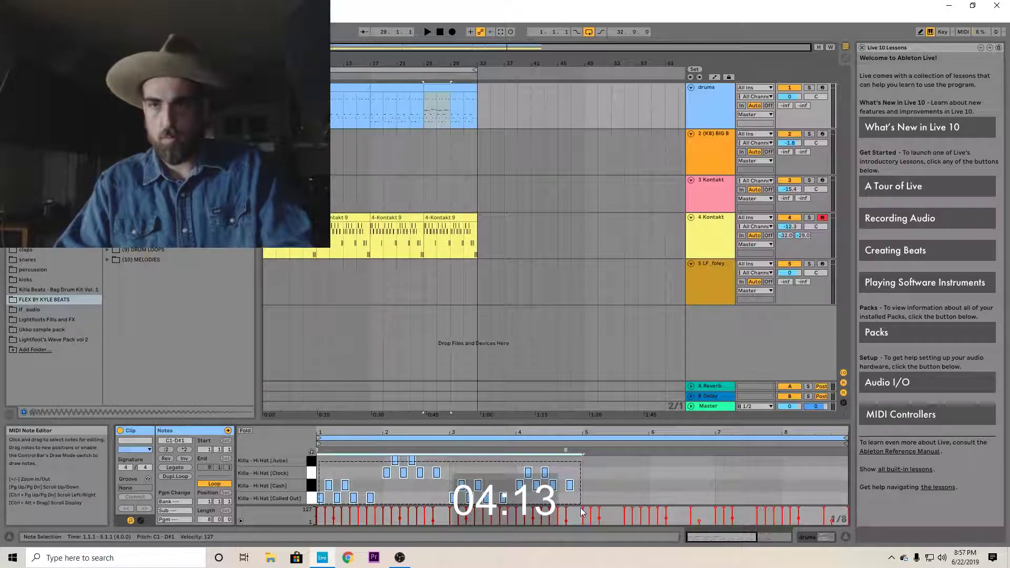
{"action": "key", "text": "ctrl+d"}
Copy the last drums clip over the drums clip at bar 17 and play the beat
{"action": "left_click", "coordinate": [400, 87]}
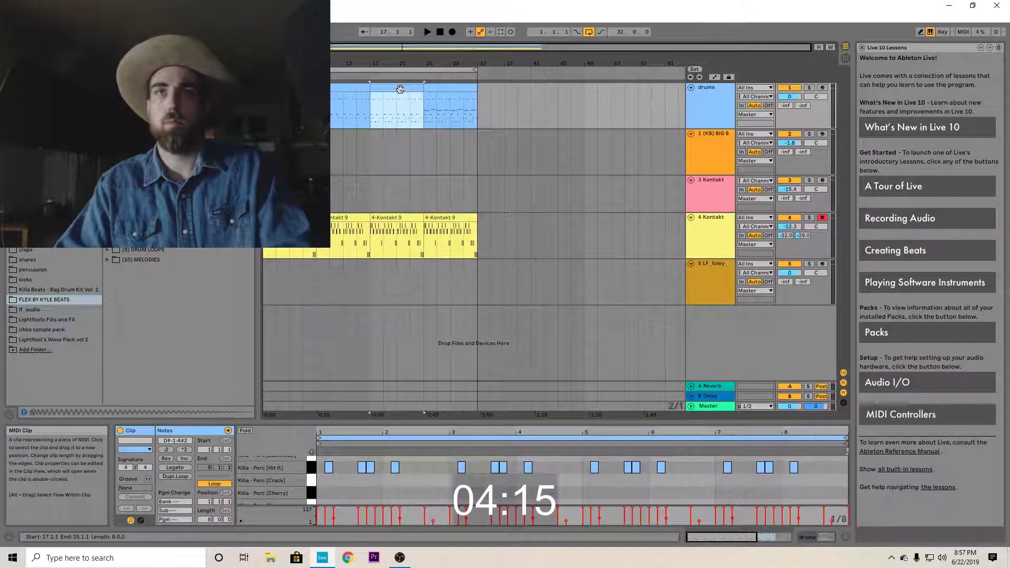
{"action": "left_click", "coordinate": [439, 90]}
{"action": "key", "text": "space"}
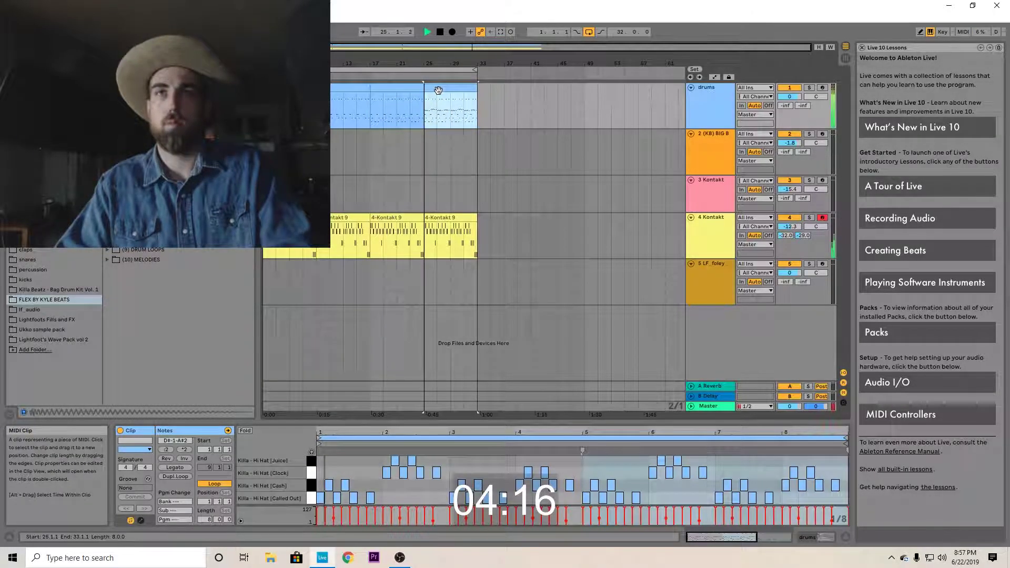
{"action": "left_click", "coordinate": [400, 87]}
{"action": "left_click", "coordinate": [401, 89]}
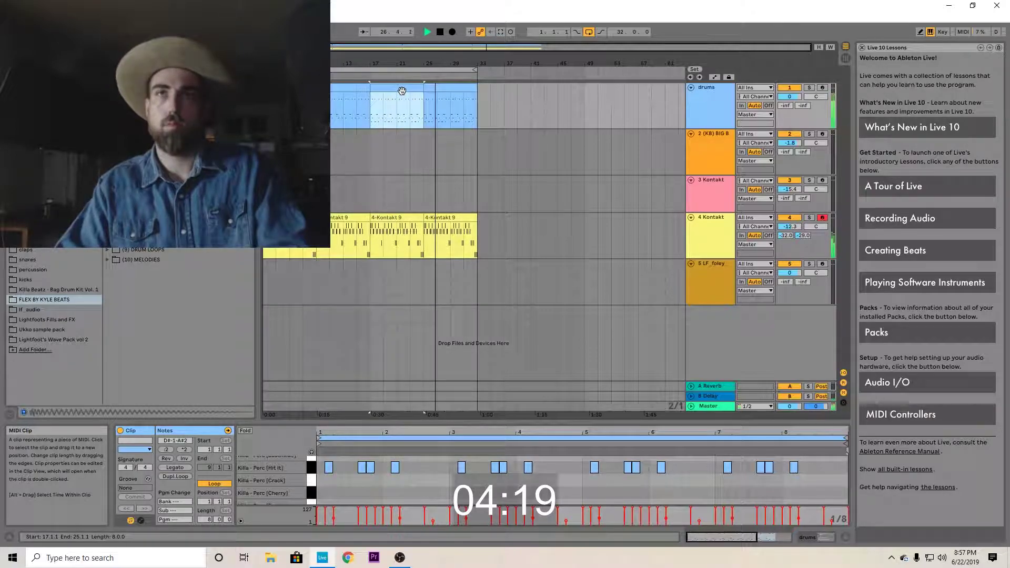
{"action": "key", "text": "ctrl+z"}
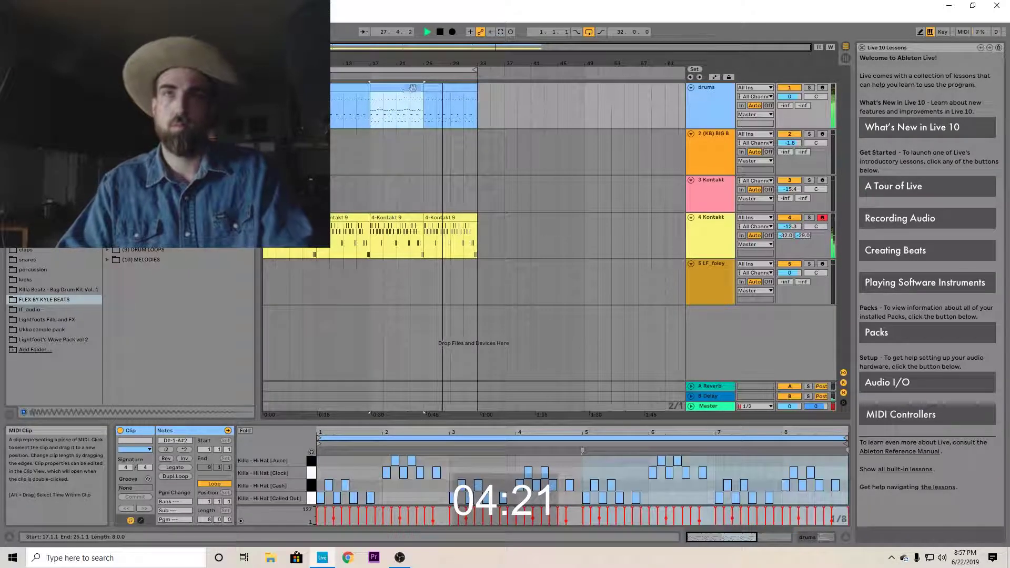
Try extra hi-hat notes at the start of the last drums clip, beginning with [Clock] at 1.1.1, and play them with the beat
{"action": "left_click", "coordinate": [429, 85]}
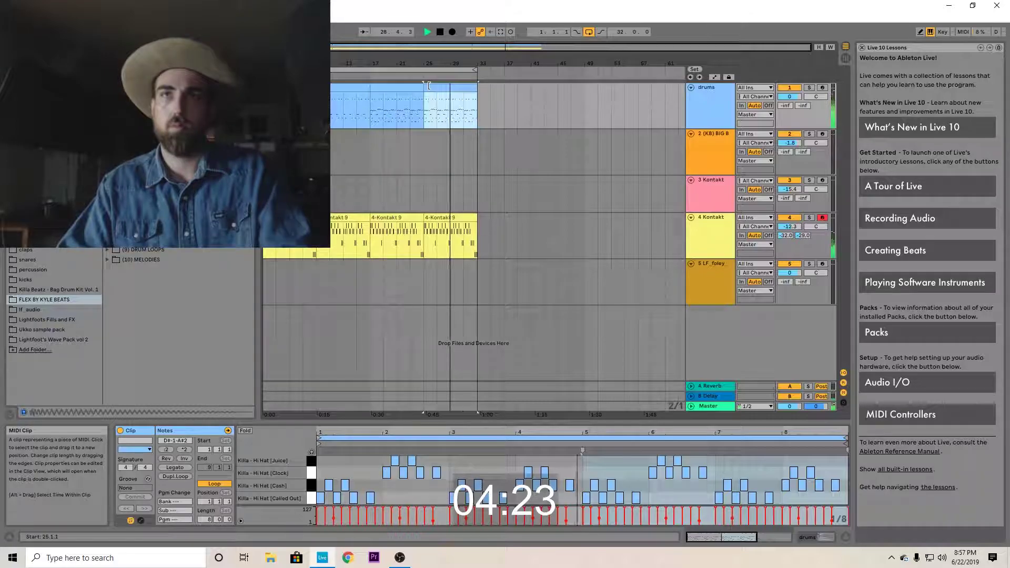
{"action": "scroll", "coordinate": [602, 493], "scroll_direction": "up", "scroll_amount": 1}
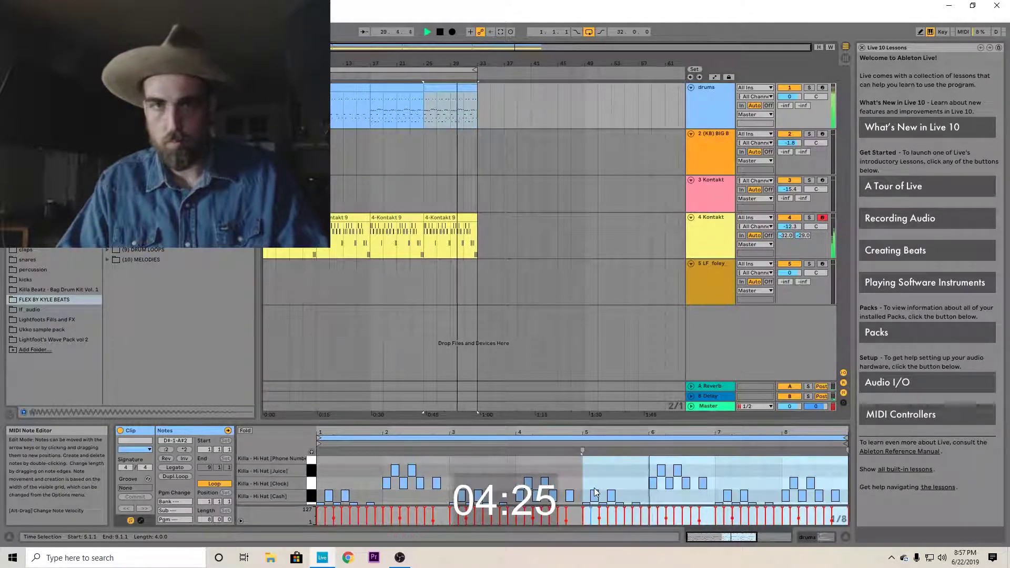
{"action": "left_click", "coordinate": [320, 478]}
{"action": "key", "text": "space"}
{"action": "key", "text": "space"}
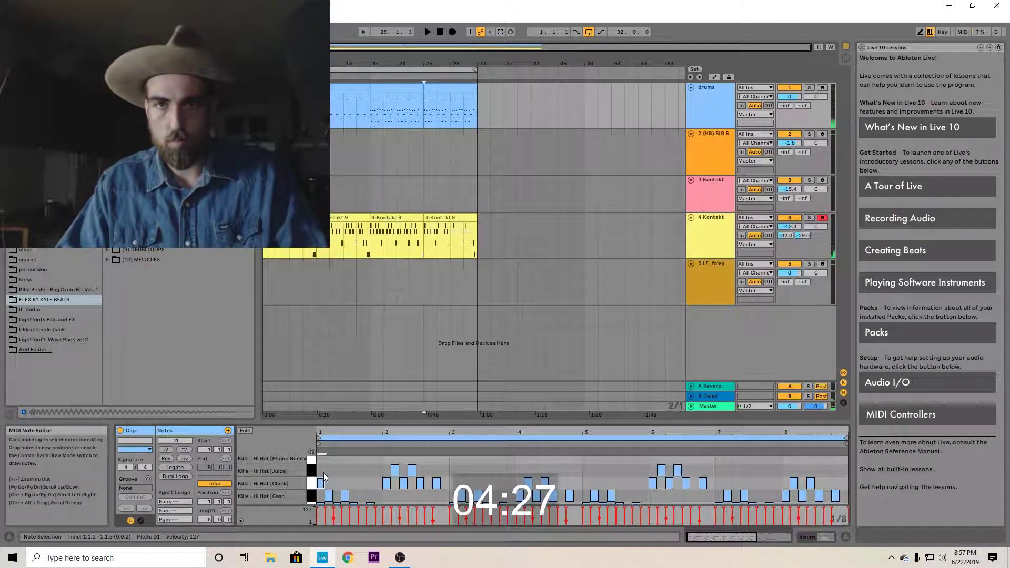
{"action": "scroll", "coordinate": [325, 472], "scroll_direction": "up", "scroll_amount": 1}
{"action": "double_click", "coordinate": [323, 471]}
{"action": "key", "text": "space"}
{"action": "double_click", "coordinate": [331, 467]}
{"action": "key", "text": "space"}
On a 1/64 grid, add a hi-hat roll around 1.3.4 with one [Smokin] note followed by two [Phone Number] notes
{"action": "scroll", "coordinate": [330, 468], "scroll_direction": "up", "scroll_amount": 1}
{"action": "key", "text": "plus"}
{"action": "key", "text": "plus"}
{"action": "key", "text": "plus"}
{"action": "double_click", "coordinate": [364, 476]}
{"action": "double_click", "coordinate": [372, 489]}
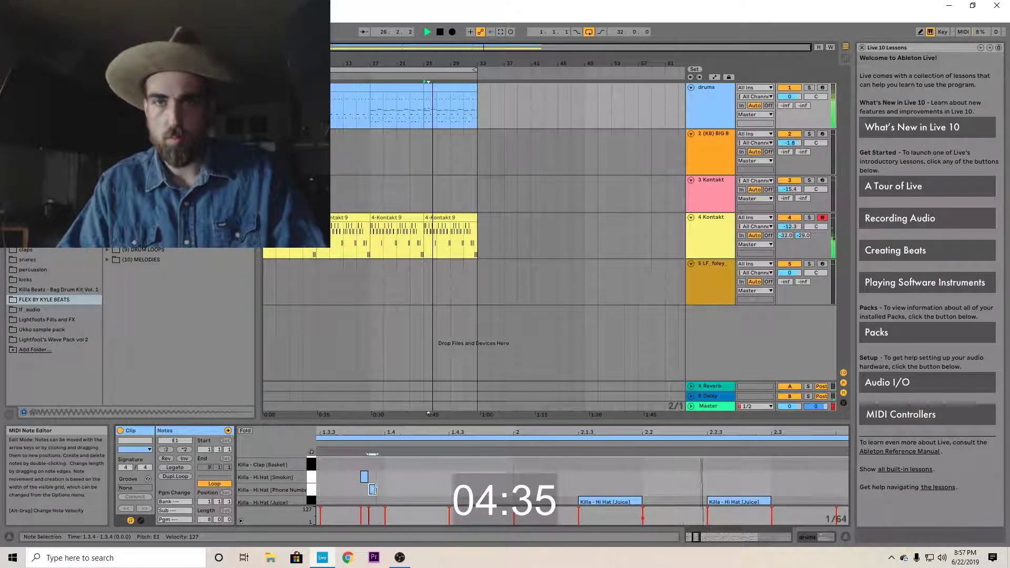
{"action": "double_click", "coordinate": [381, 489]}
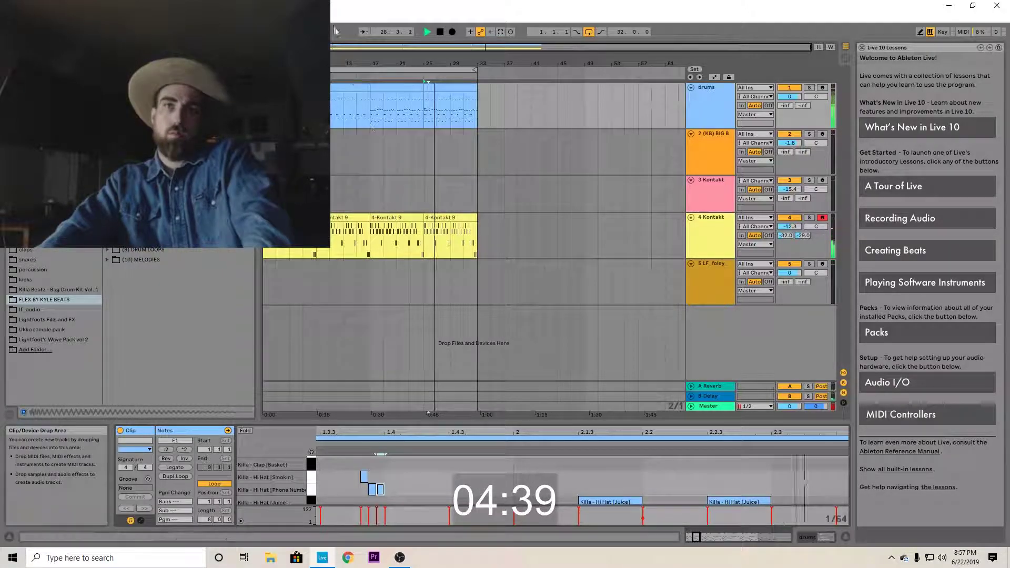
{"action": "key", "text": "space"}
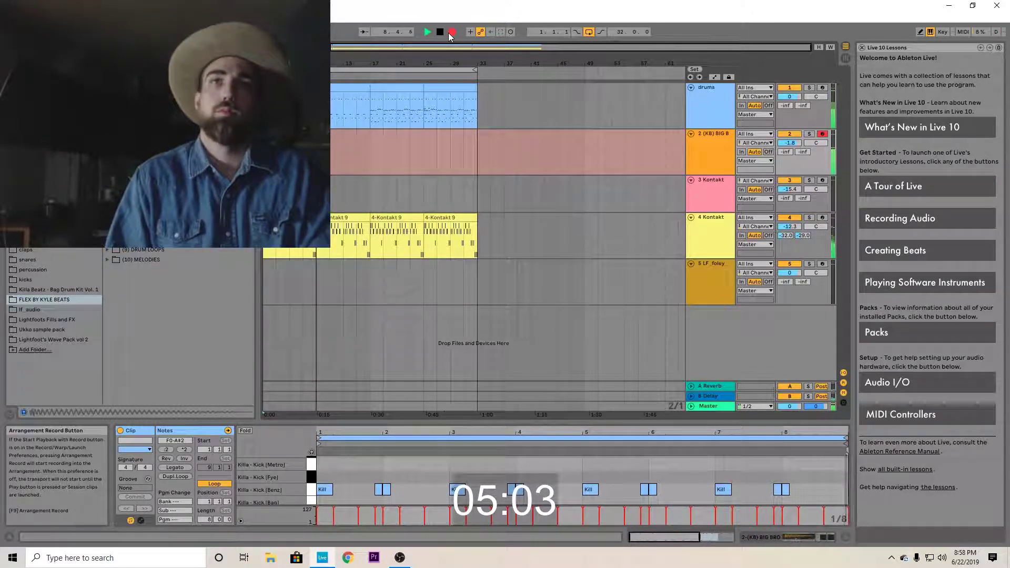
End the (KB) BIG BRO bass recording, duplicate its eight-bar clip three times up to bar 33, and play from the start
{"action": "key", "text": "space"}
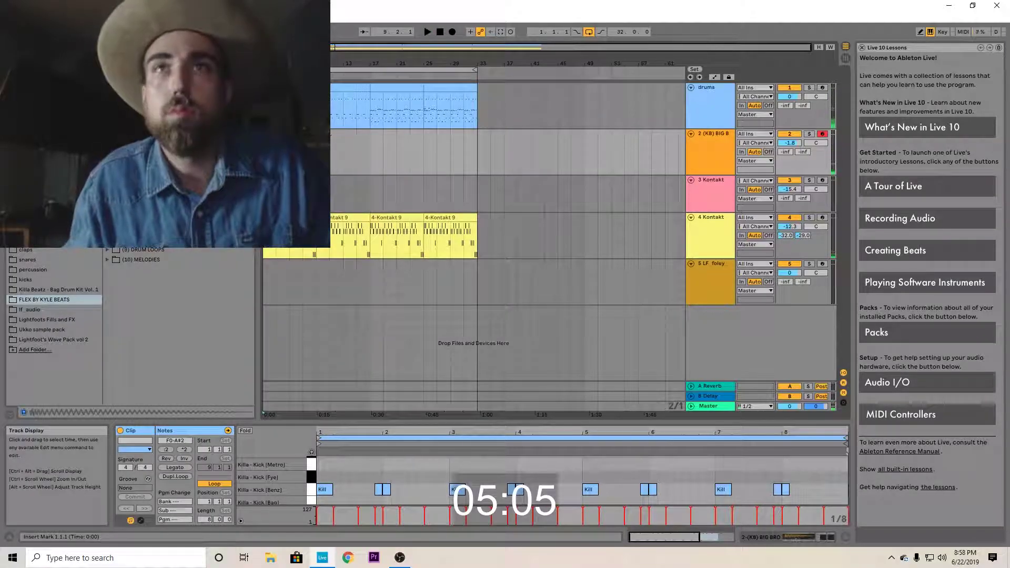
{"action": "left_click_drag", "start_coordinate": [318, 133], "coordinate": [317, 134]}
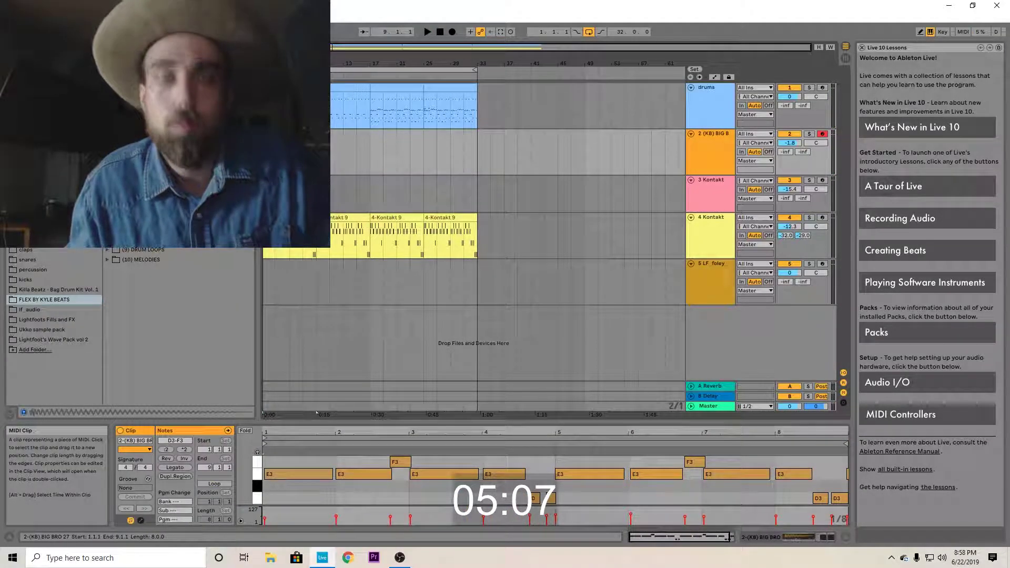
{"action": "key", "text": "ctrl+d"}
{"action": "key", "text": "ctrl+d"}
{"action": "key", "text": "ctrl+d"}
{"action": "key", "text": "space"}
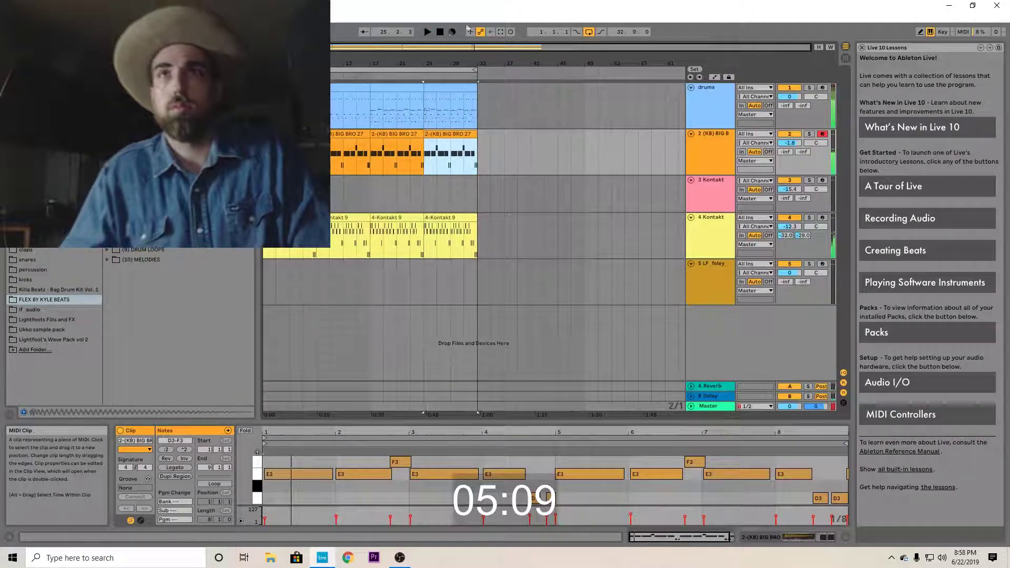
{"action": "left_click", "coordinate": [440, 32]}
{"action": "key", "text": "space"}
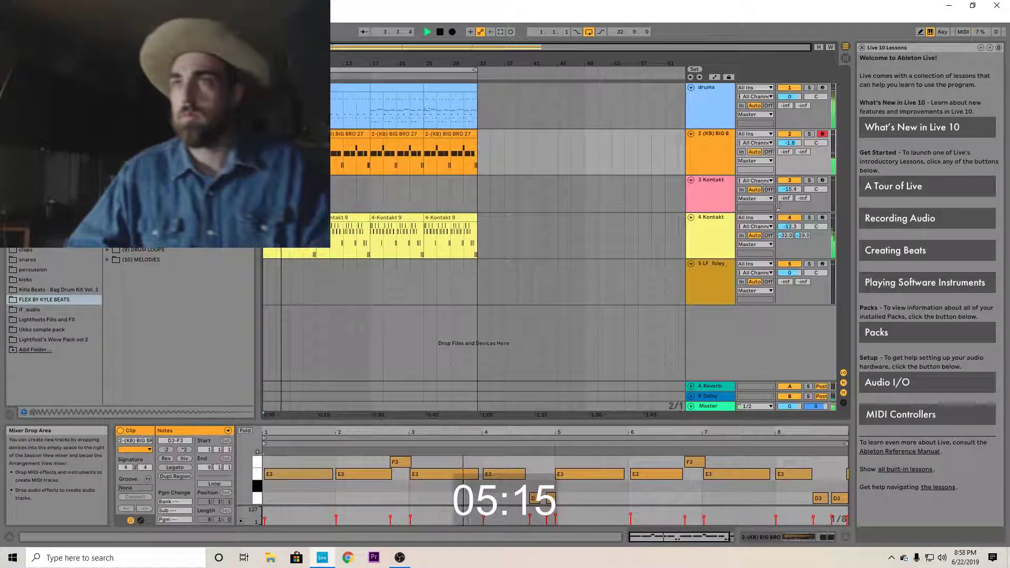
Arm the 3 Kontakt track and start an arrangement recording from the beginning
{"action": "left_click", "coordinate": [715, 232]}
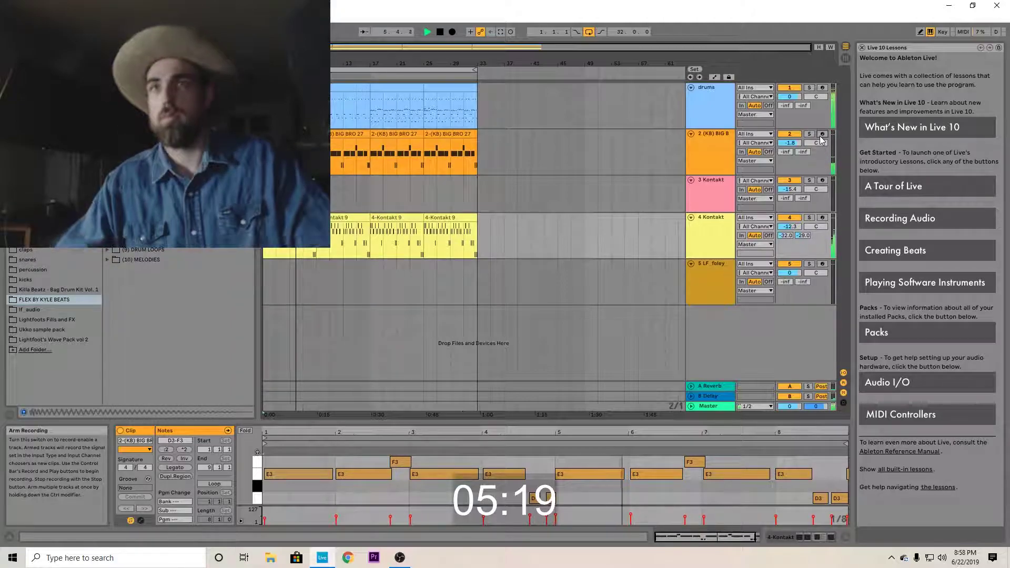
{"action": "left_click", "coordinate": [824, 181]}
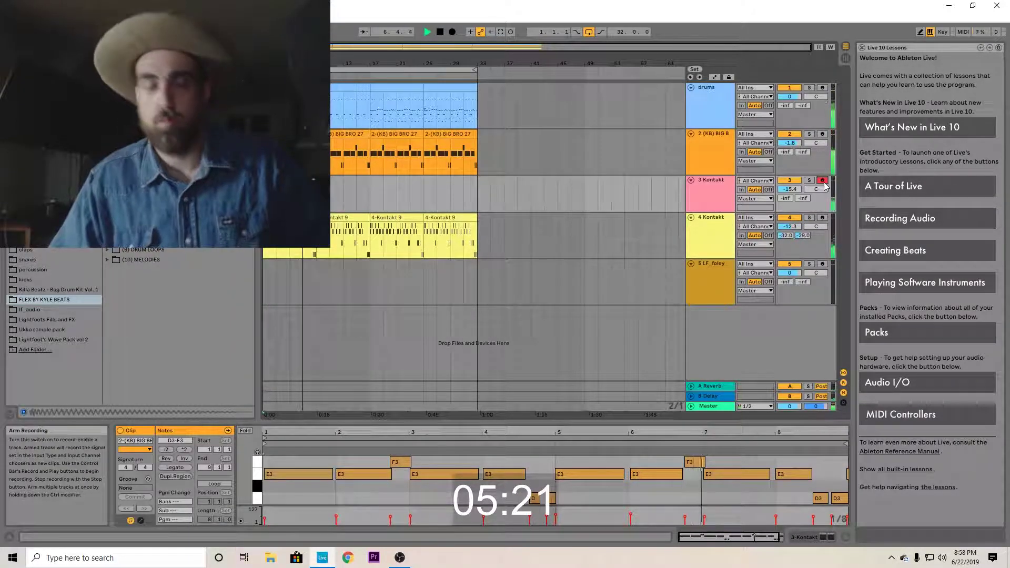
{"action": "left_click", "coordinate": [442, 33]}
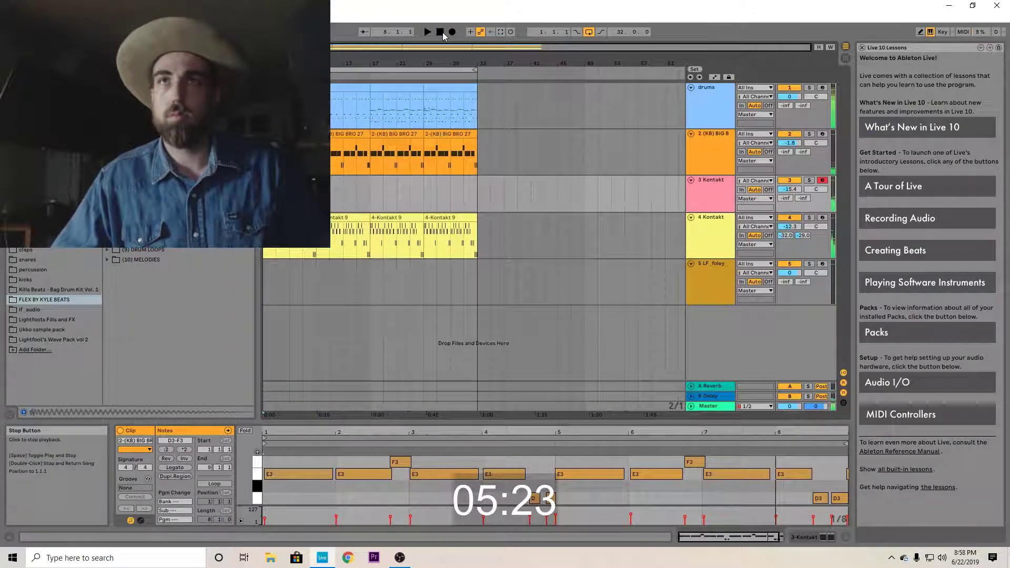
{"action": "left_click", "coordinate": [451, 33]}
Lower the 3 Kontakt track volume to -24.8, set its sends to -7.5 and -13.7, and restart the recording
{"action": "mouse_move", "coordinate": [803, 198]}
{"action": "left_mouse_down"}
{"action": "mouse_move", "coordinate": [802, 171]}
{"action": "mouse_move", "coordinate": [785, 174]}
{"action": "mouse_move", "coordinate": [790, 200]}
{"action": "left_mouse_up"}
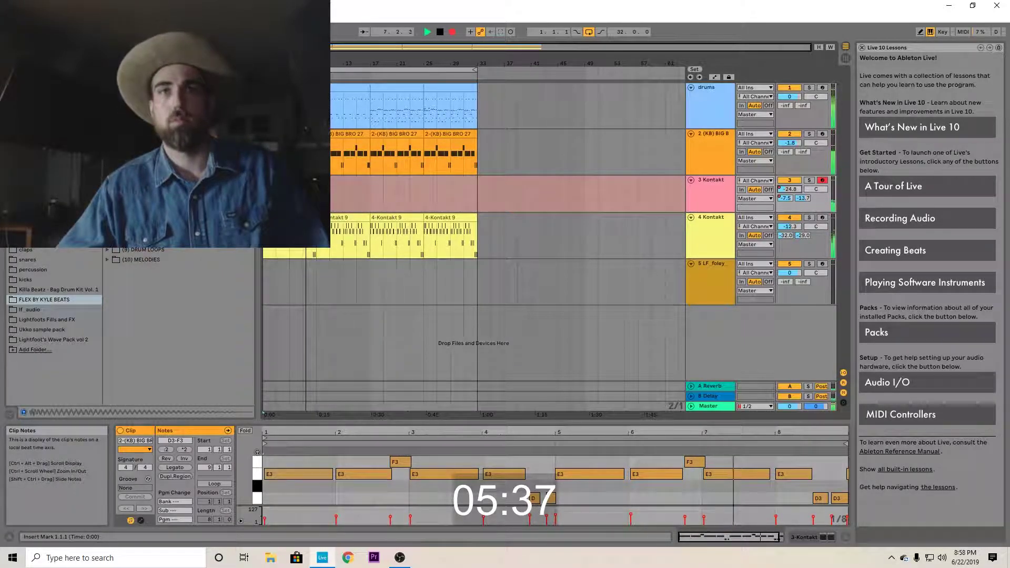
{"action": "left_click", "coordinate": [441, 33]}
{"action": "left_click", "coordinate": [450, 35]}
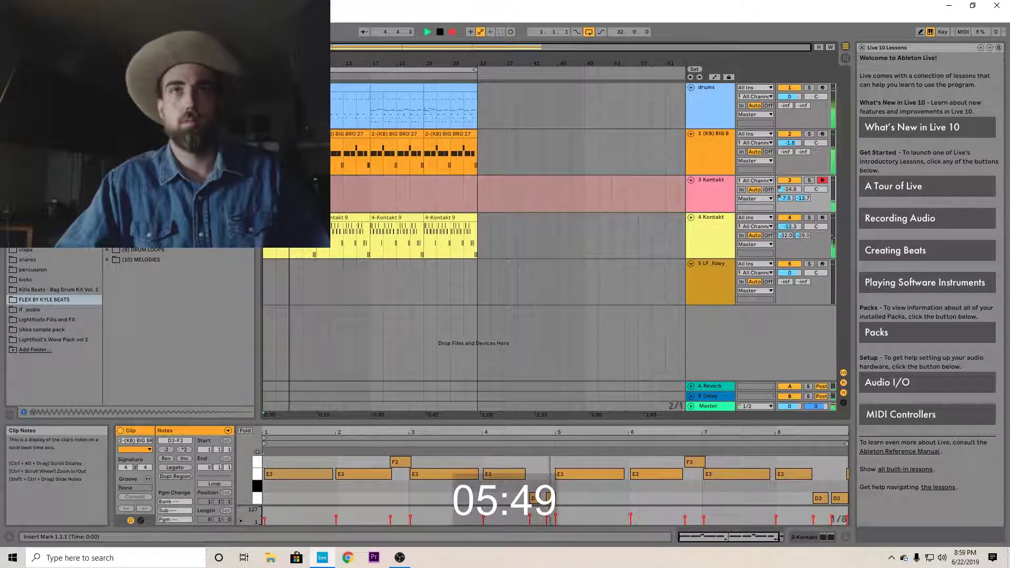
Stop recording and duplicate the four-bar 3 Kontakt clip repeatedly until the track is filled up to bar 33
{"action": "key", "text": "space"}
{"action": "left_click", "coordinate": [290, 412]}
{"action": "key", "text": "ctrl+d"}
{"action": "key", "text": "ctrl+d"}
{"action": "key", "text": "ctrl+d"}
{"action": "key", "text": "ctrl+d"}
{"action": "key", "text": "ctrl+d"}
{"action": "key", "text": "ctrl+d"}
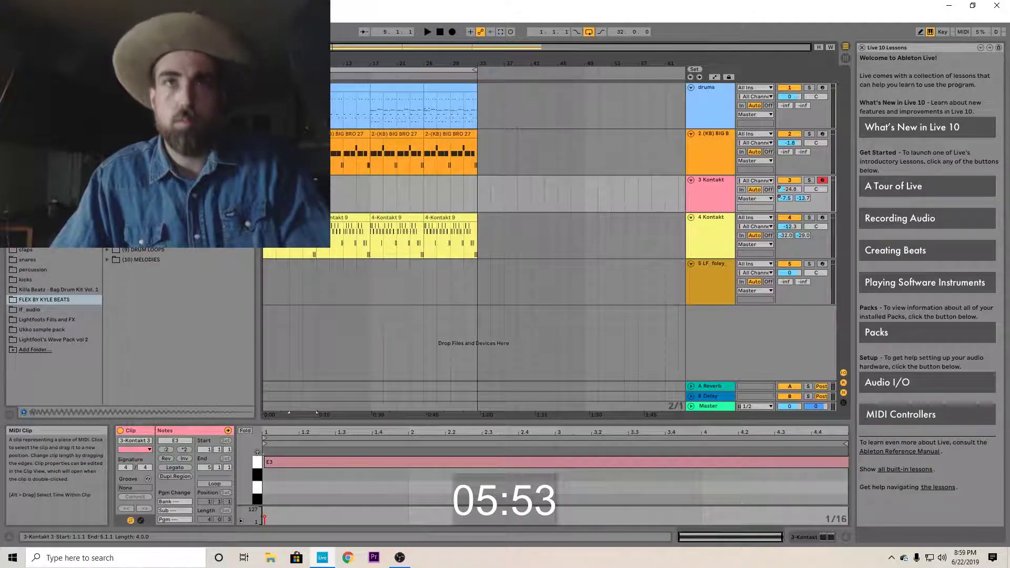
Return to the start of the arrangement, delete the 3 Kontakt clip at bar 13, and play the beat
{"action": "double_click", "coordinate": [440, 31]}
{"action": "left_click", "coordinate": [346, 180]}
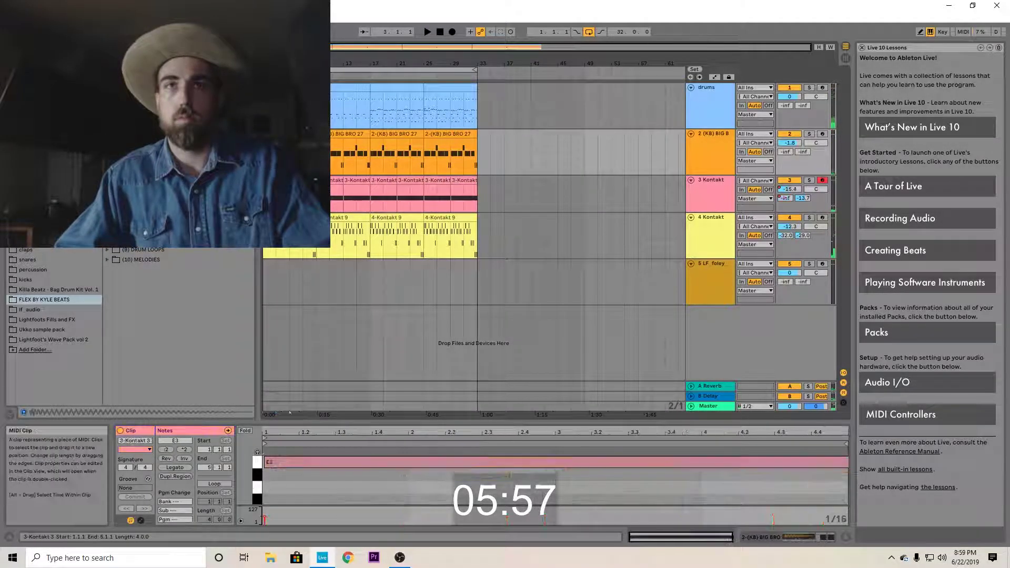
{"action": "left_click", "coordinate": [346, 180], "text": "shift"}
{"action": "key", "text": "Delete"}
{"action": "key", "text": "space"}
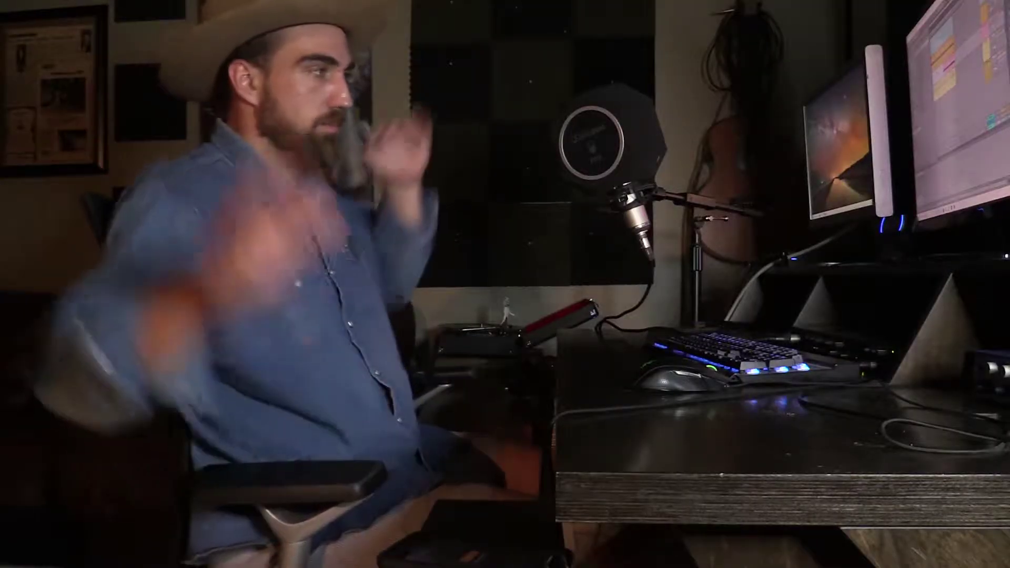